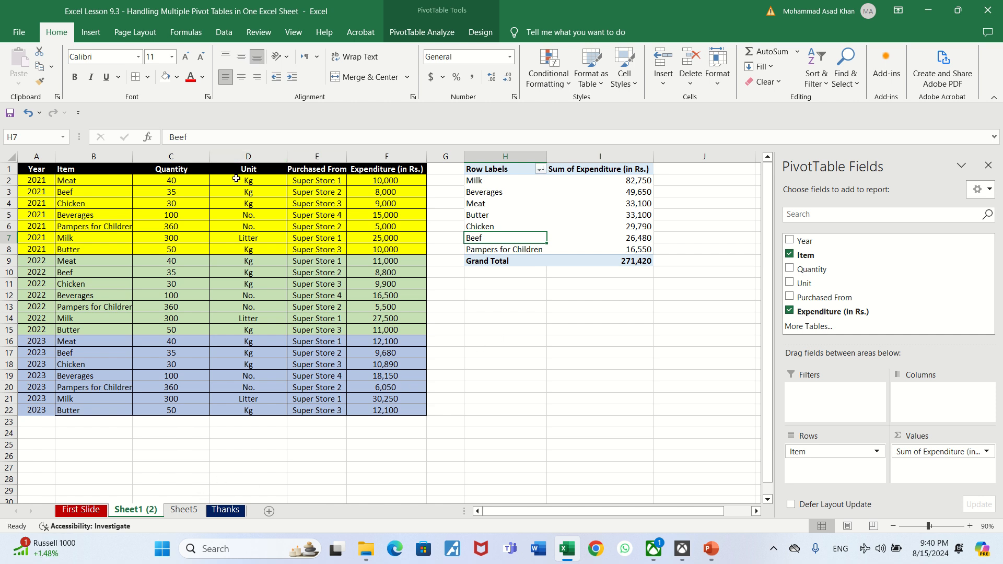
Examine the yearly expenditure data and pivot table on Sheet1 (2), and the pivot table on Sheet5
left_click_drag(238, 180, 361, 411)
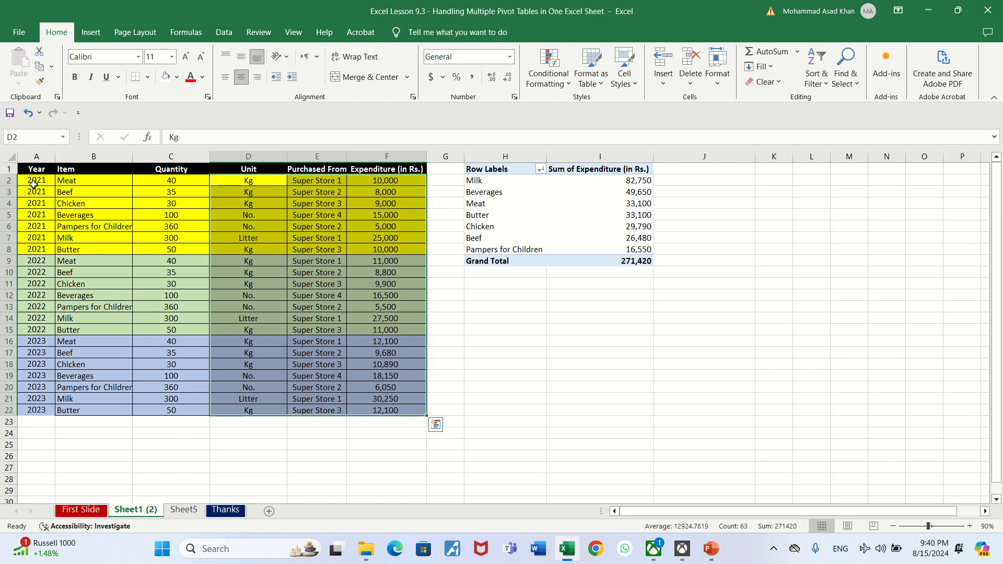
left_click_drag(35, 182, 369, 399)
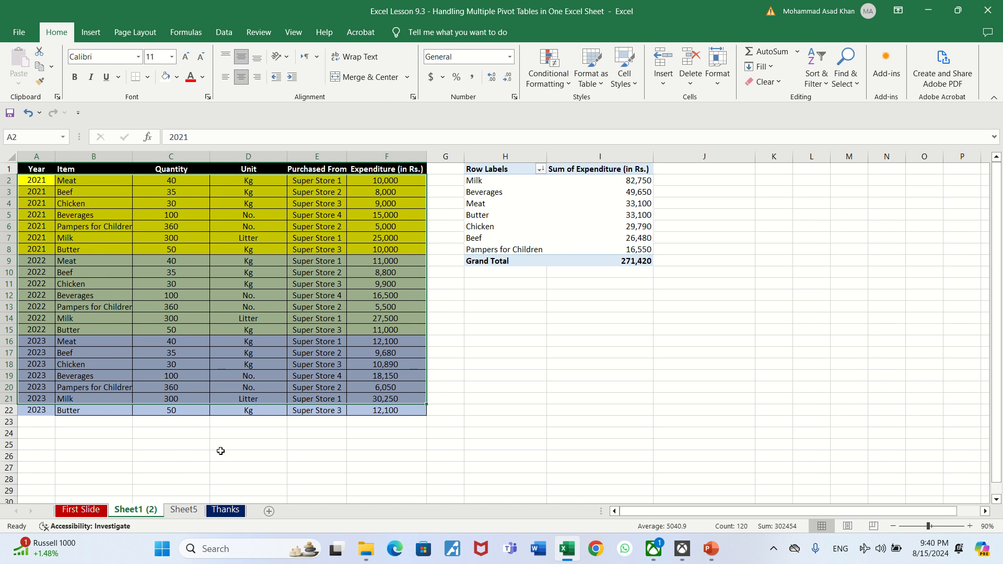
left_click(249, 412)
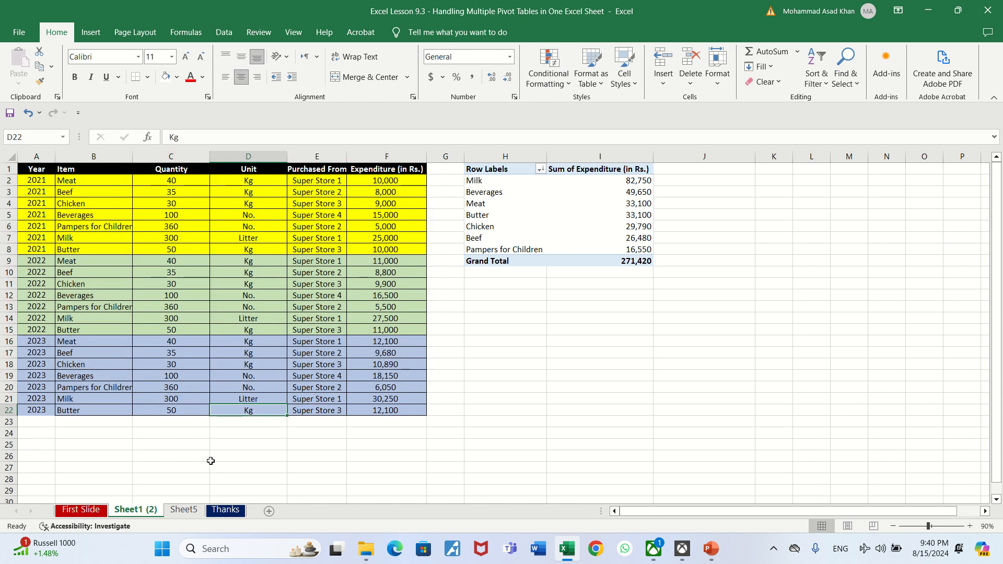
left_click(185, 510)
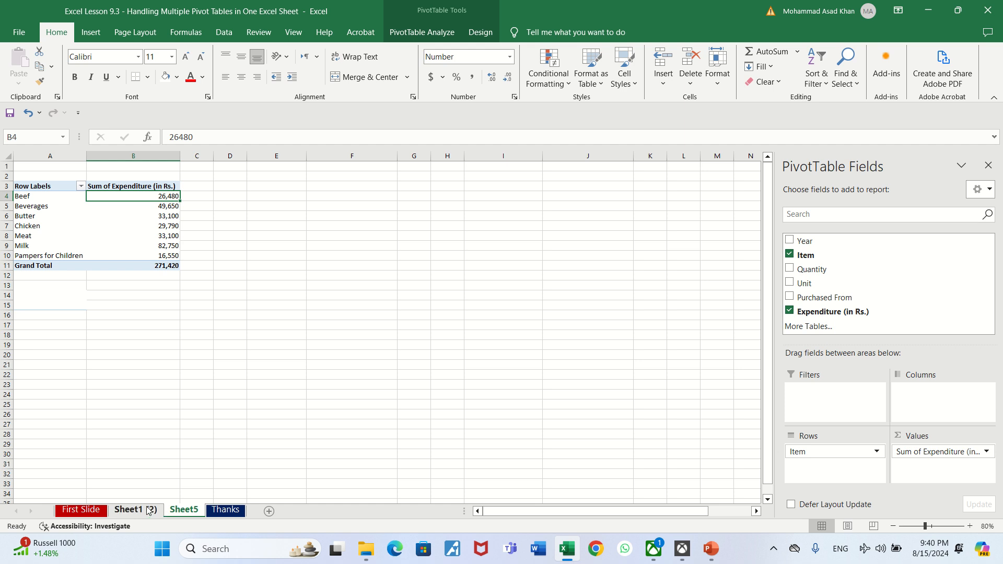
left_click(151, 510)
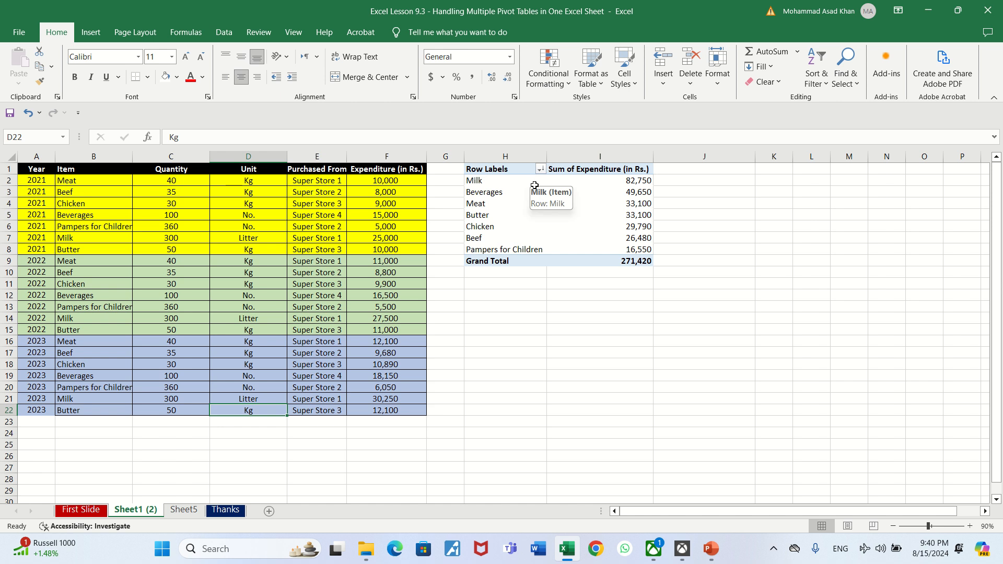
left_click(535, 220)
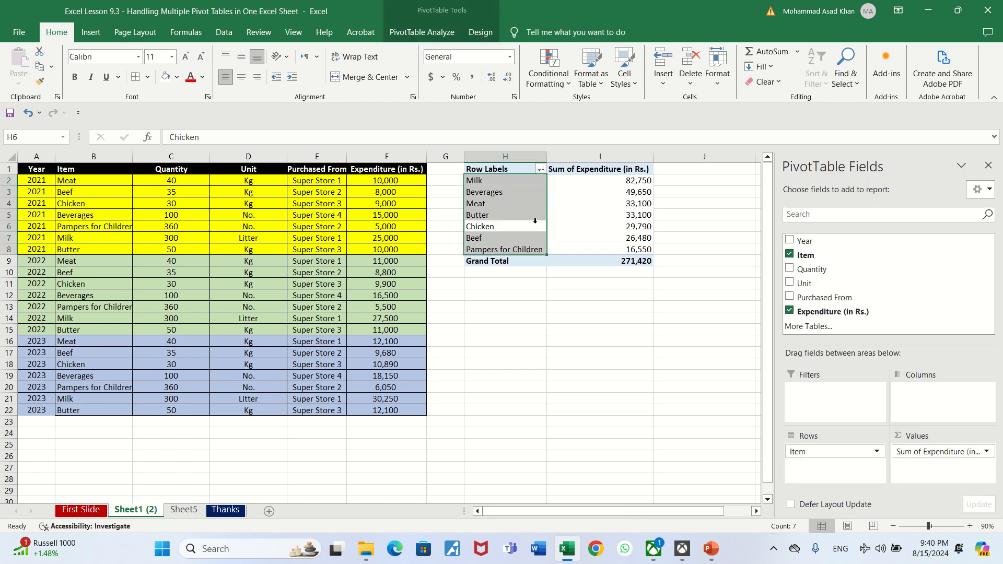
Copy the whole pivot table in A3:B11 on Sheet5
left_click(180, 511)
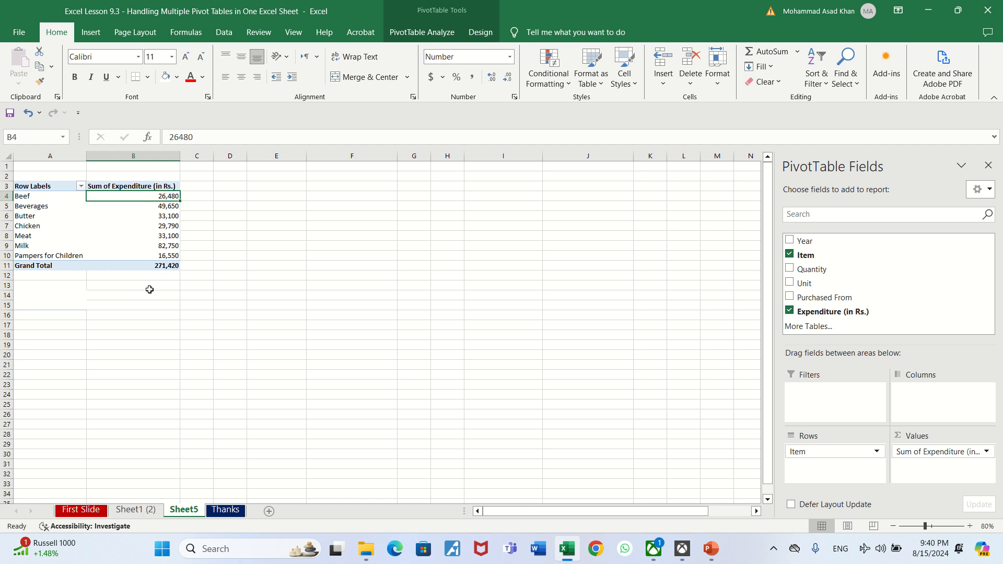
key("Up")
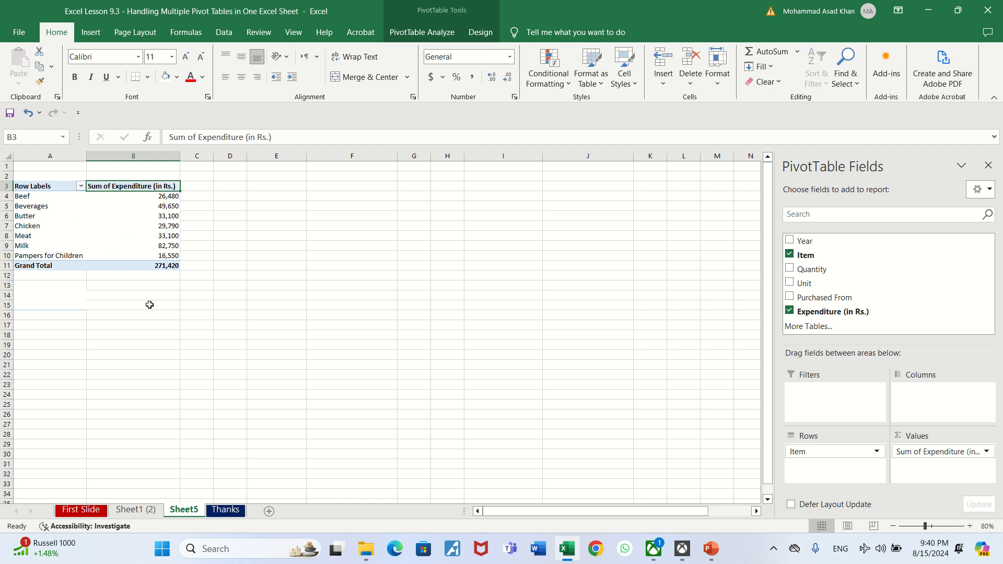
key("Left")
key("shift+Right")
key("shift+Right")
key("shift+Left")
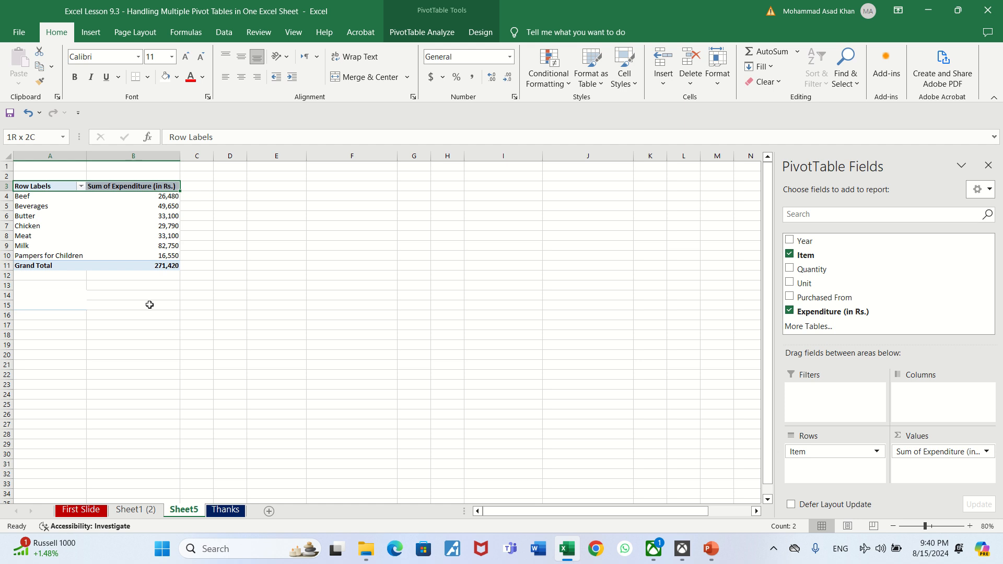
key("shift+Down")
key("shift+Down")
key("shift+Down")
key("shift+Down")
key("shift+Down")
key("shift+Down")
key("shift+Down")
key("shift+Down")
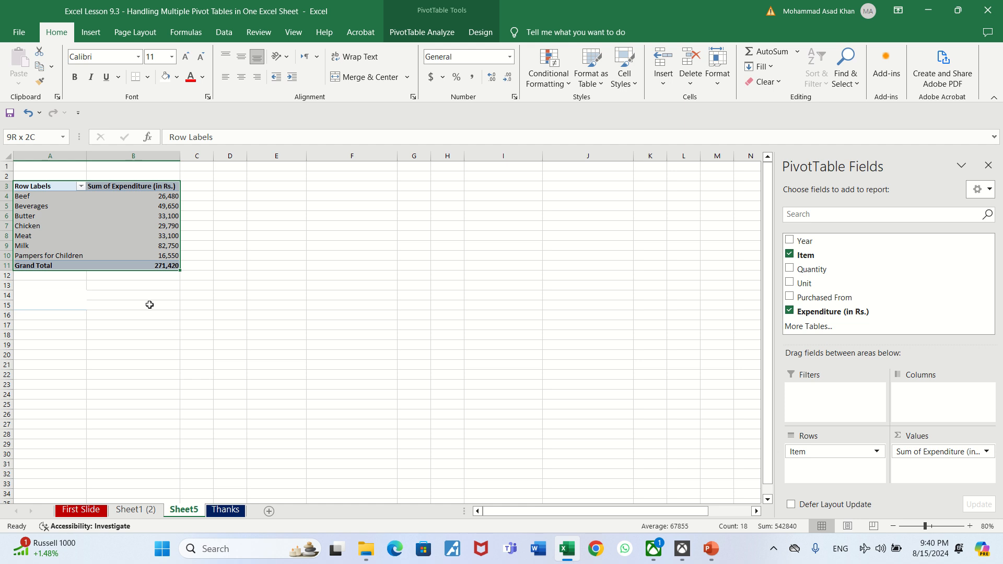
key("ctrl+c")
Paste the copied pivot table at cell E3 of the same sheet
key("Right")
key("Right")
key("Right")
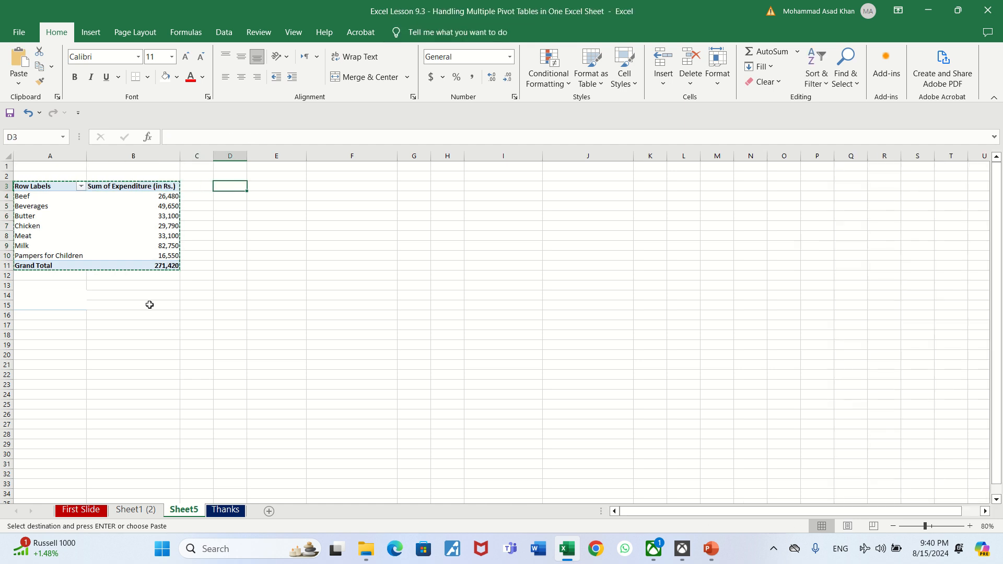
key("Right")
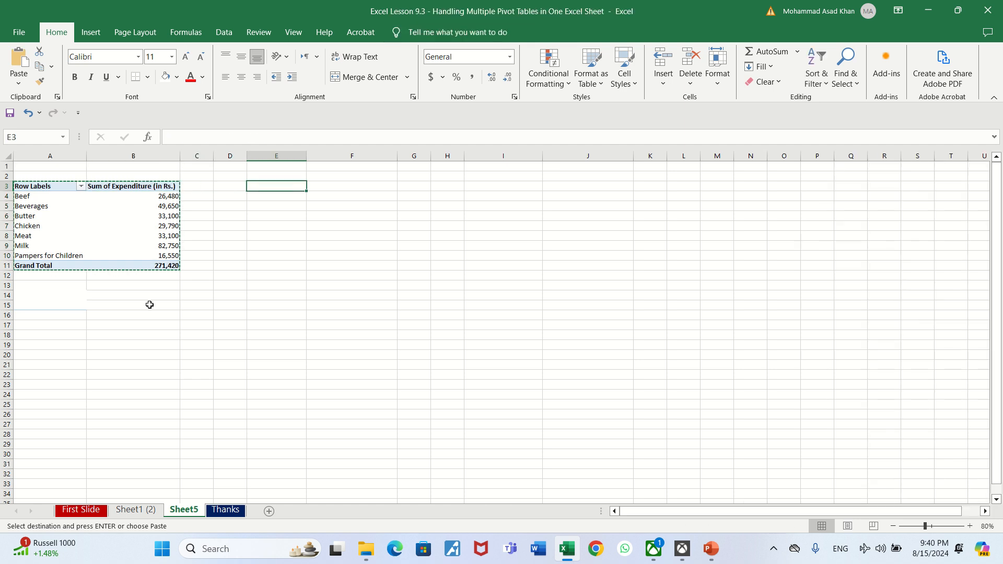
key("Left")
key("Right")
key("ctrl+v")
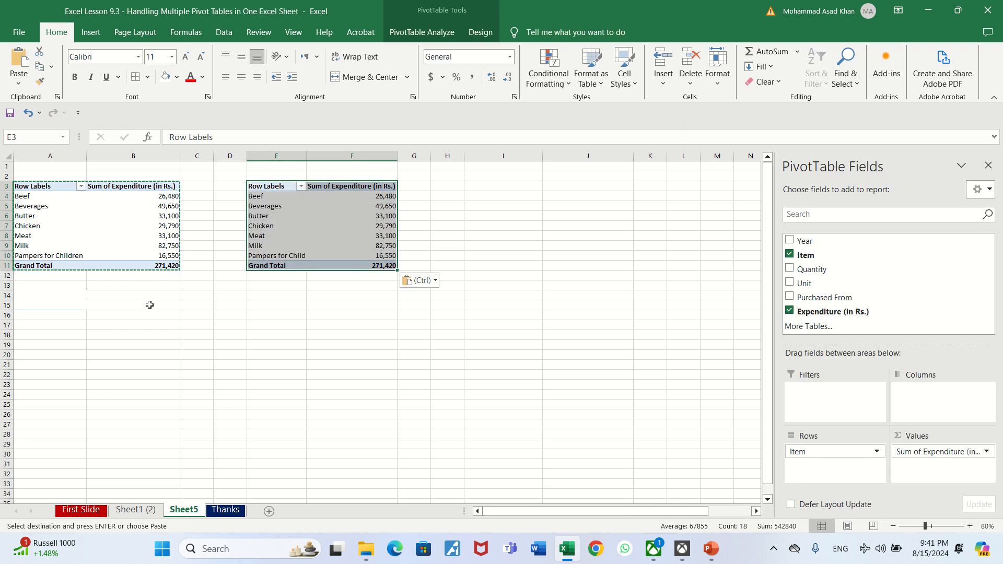
Paste another copy of the pivot table at cell I3
key("Right")
key("Right")
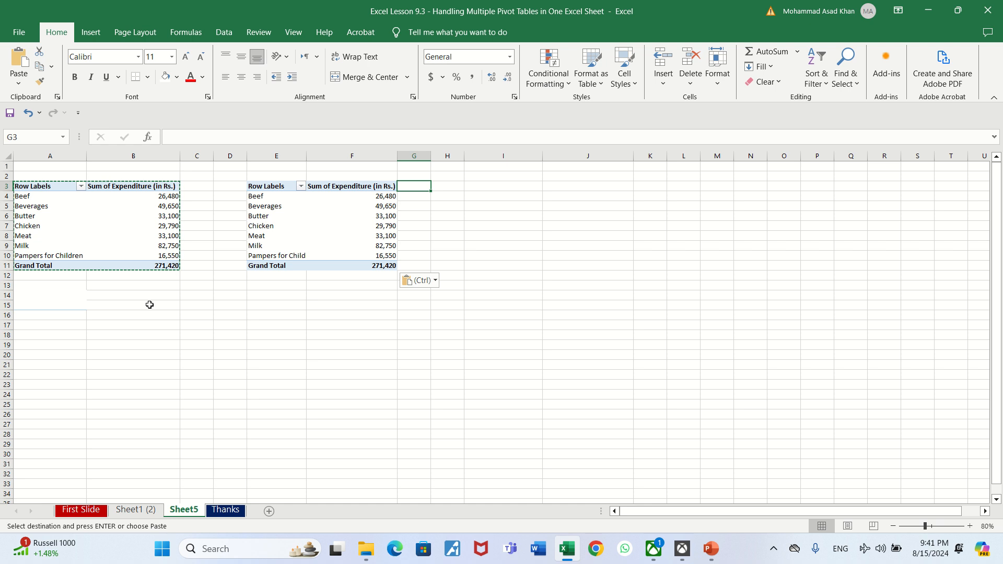
key("Right")
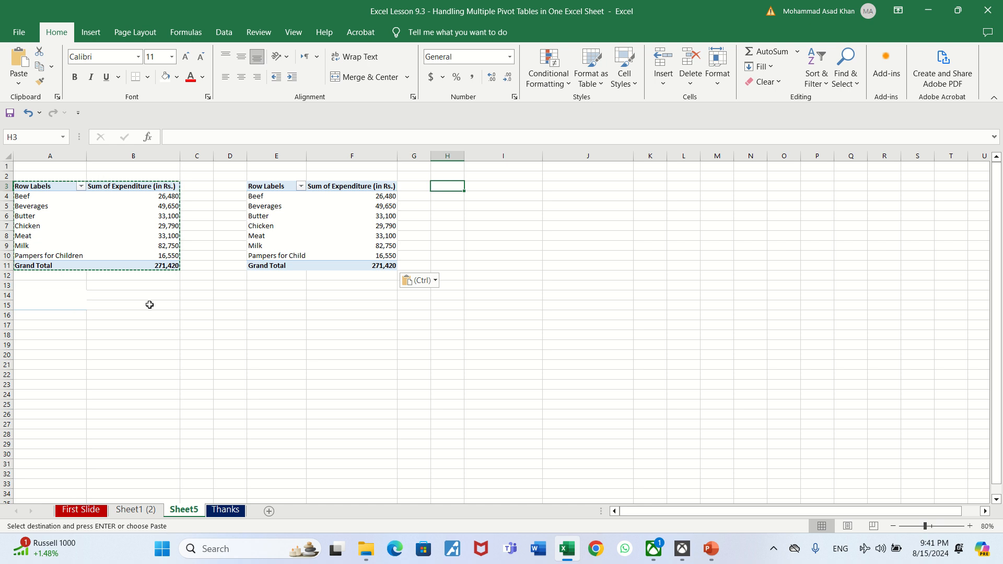
key("Right")
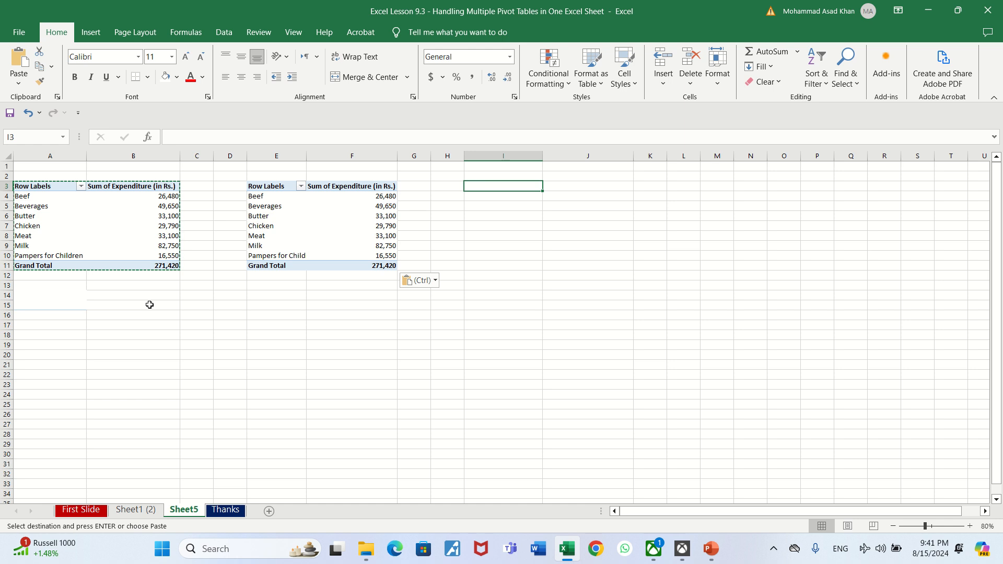
Review the three pivot tables starting at A3, E3 and I3, comparing their rows and field setup
key("Left")
key("Left")
key("Left")
key("Left")
key("Left")
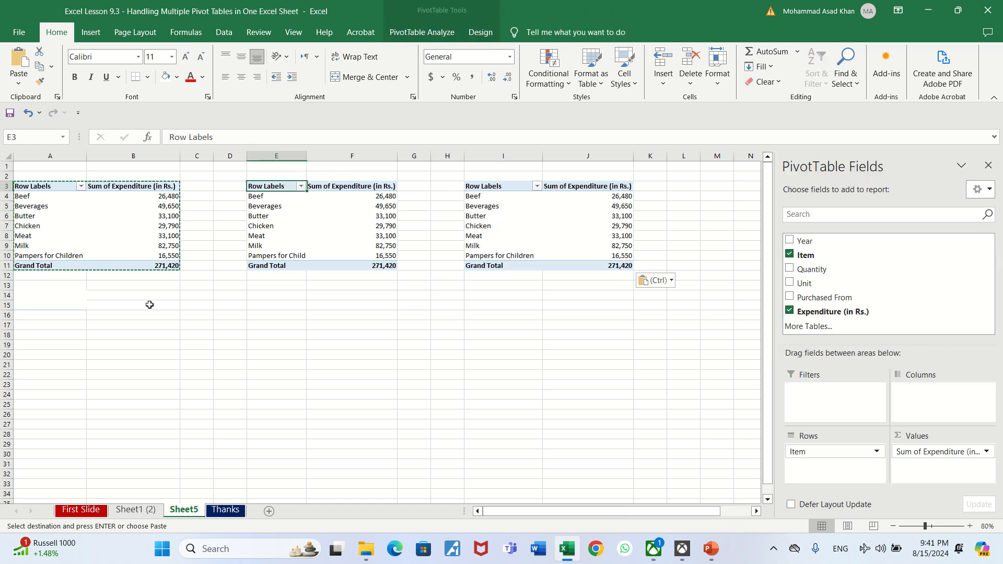
key("Left")
key("Left")
key("Left")
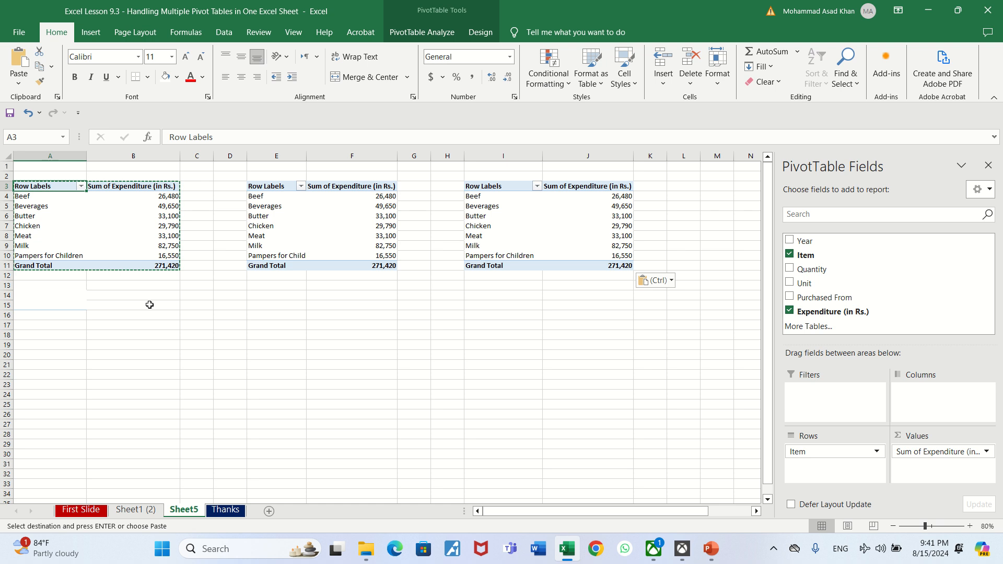
key("Right")
key("Right")
key("Right")
key("Right")
key("Right")
key("Right")
key("Right")
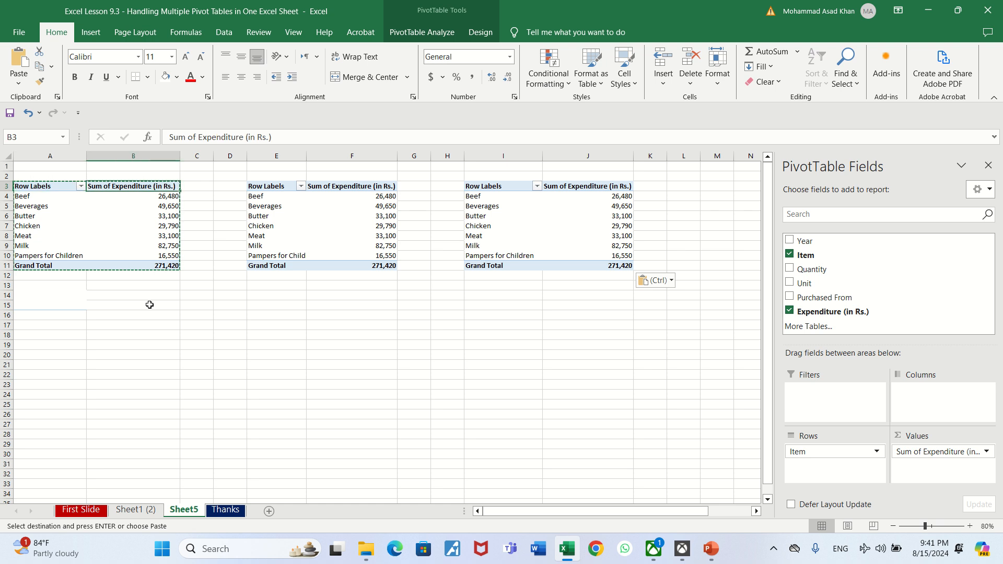
key("Right")
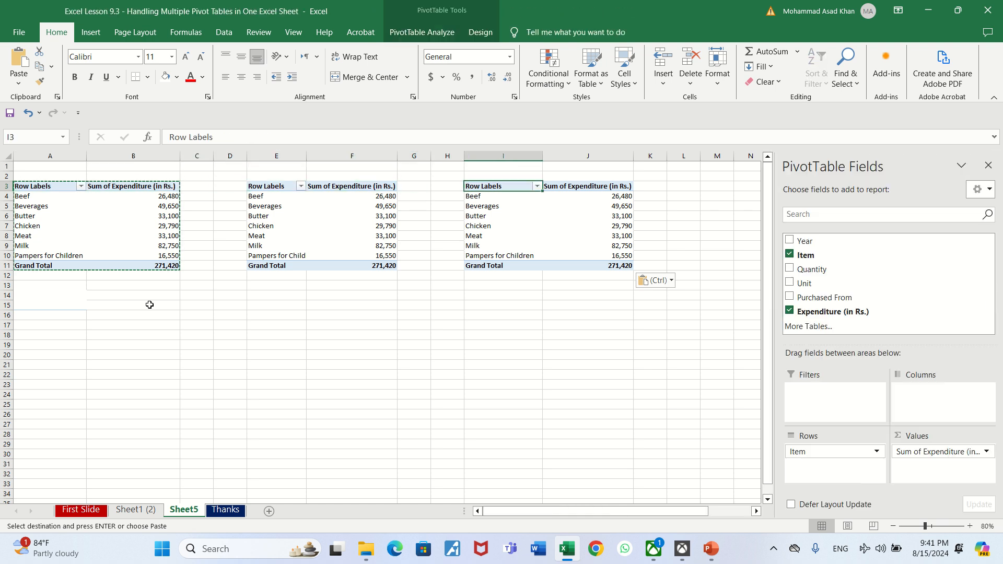
key("Left")
key("Left")
key("Left")
key("Left")
key("Left")
key("Left")
key("Left")
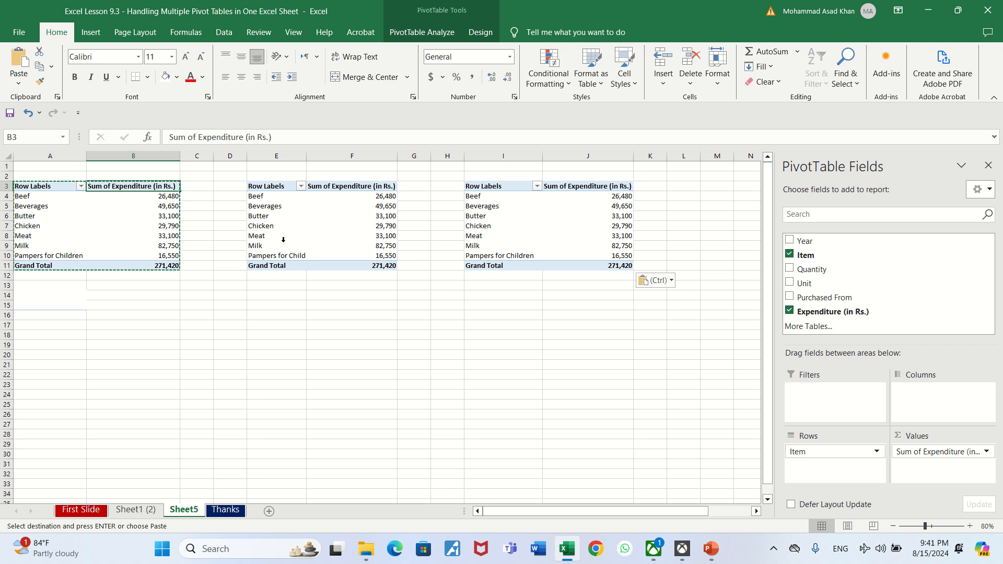
left_click(115, 205)
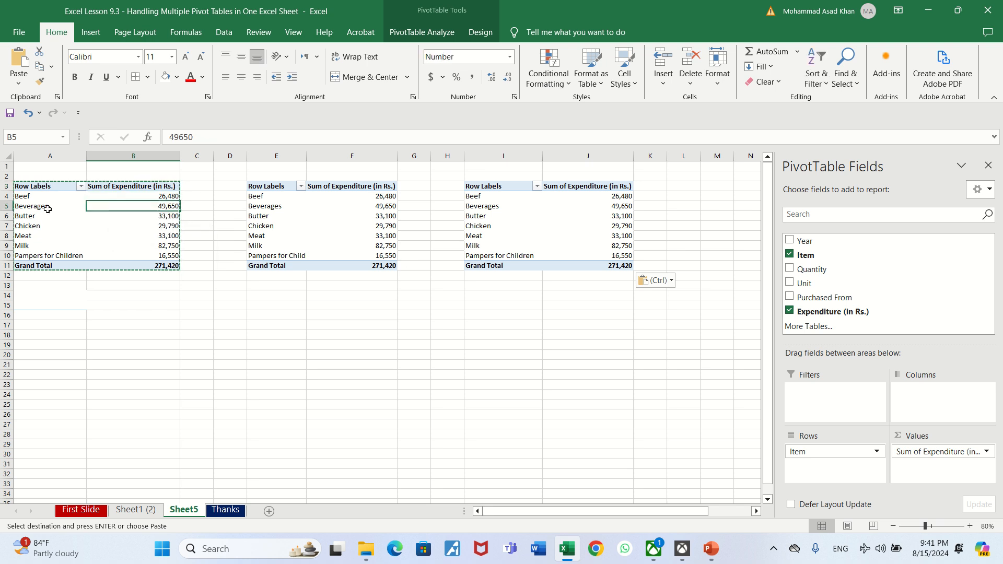
left_click(198, 200)
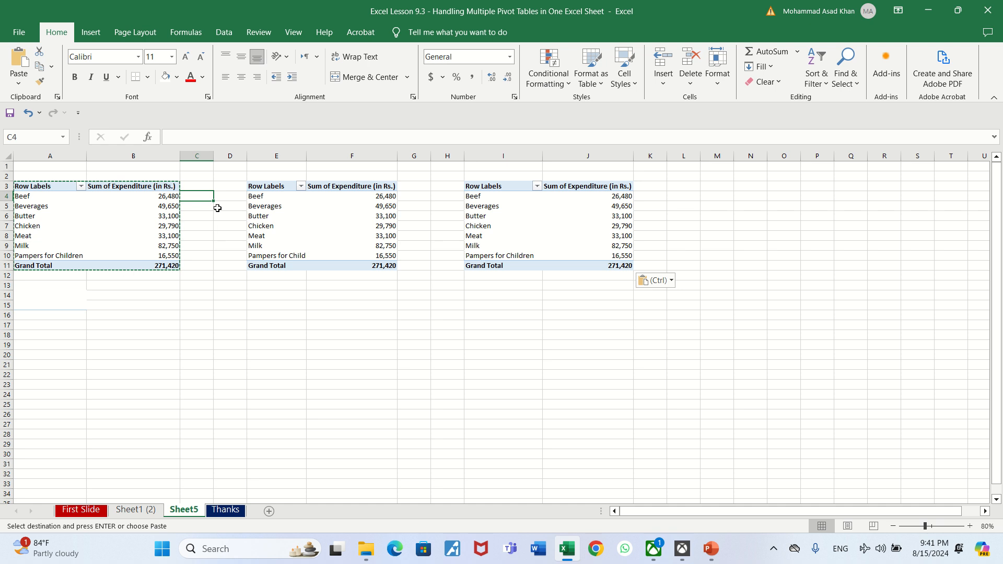
left_click(335, 212)
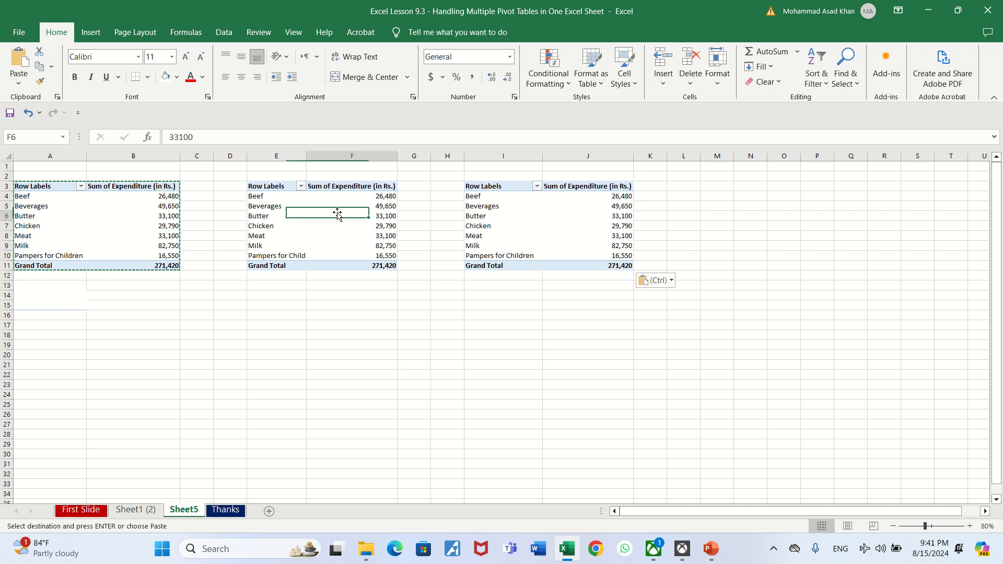
left_click(484, 218)
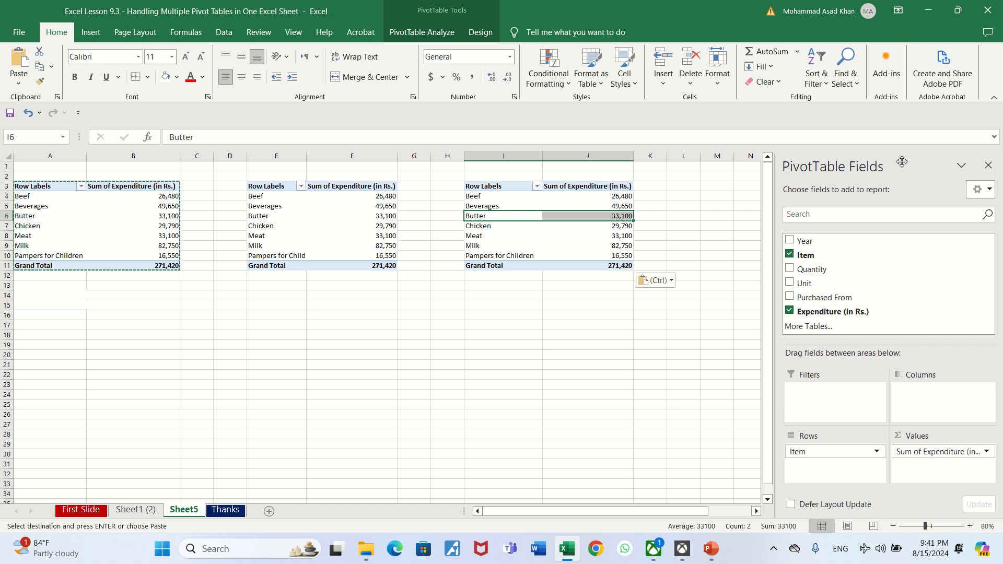
Hide the PivotTable field list and show it again from the third pivot table
left_click(988, 165)
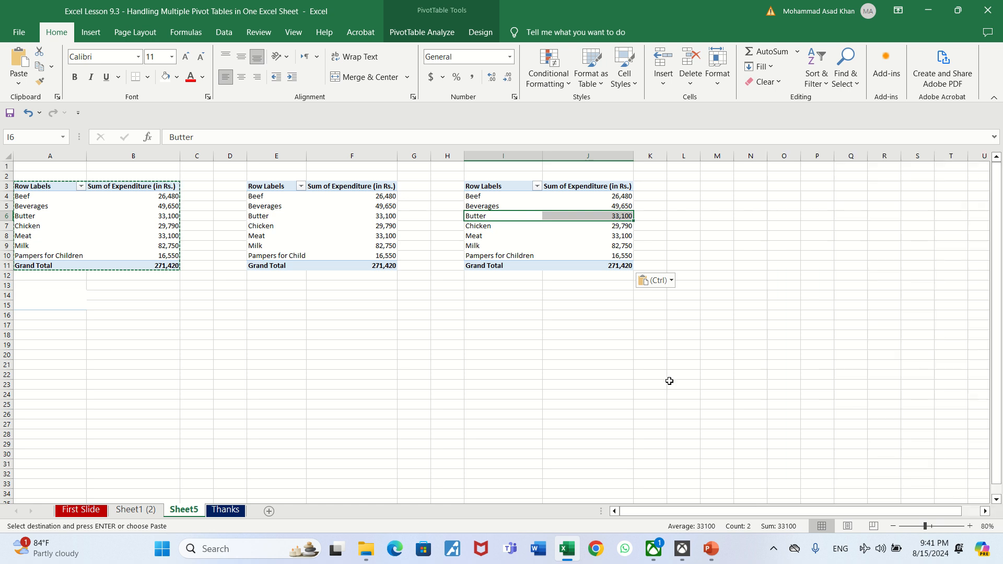
right_click(504, 235)
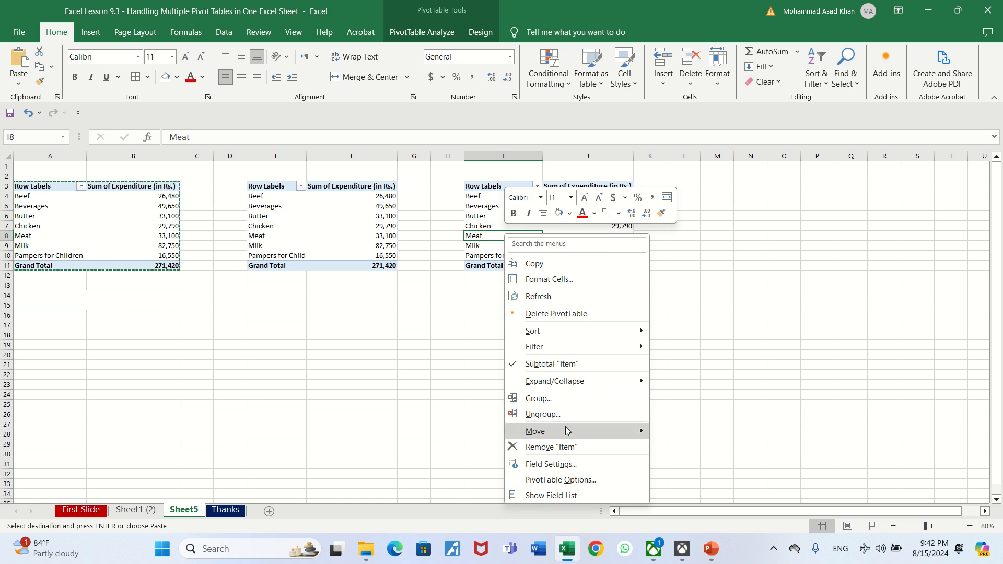
left_click(555, 497)
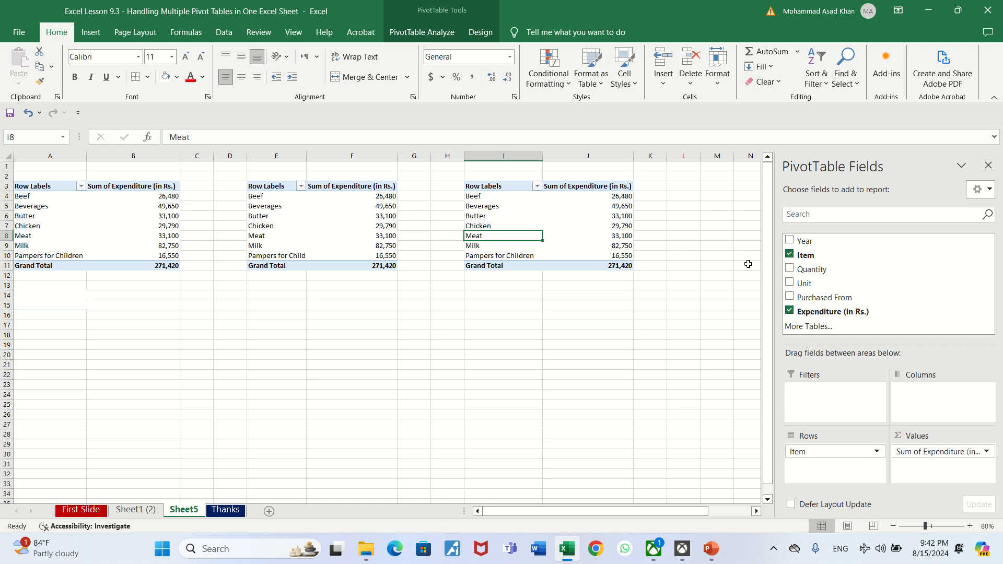
Remove the Item and Expenditure (in Rs.) fields from the second pivot table, starting at E3
left_click(81, 241)
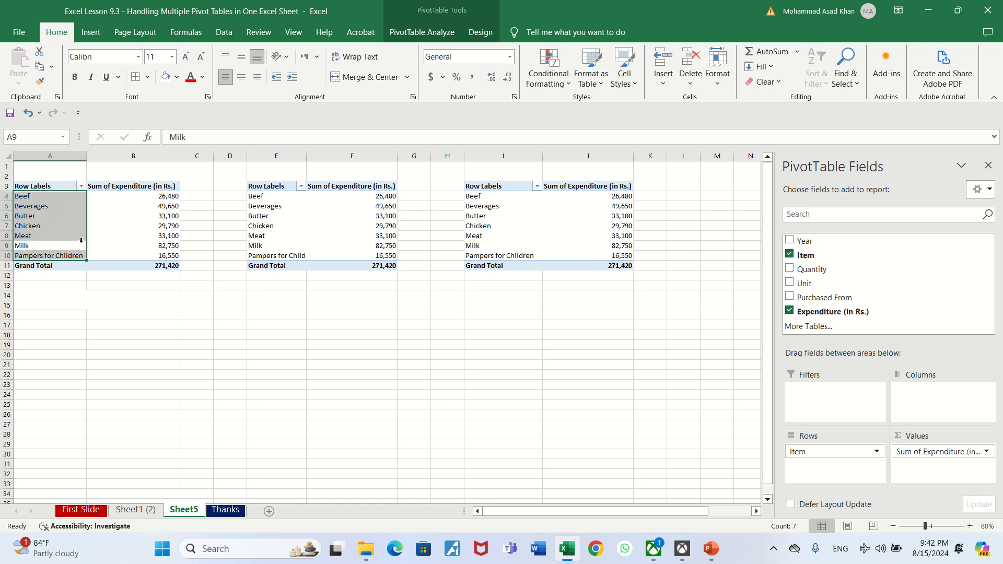
left_click(103, 227)
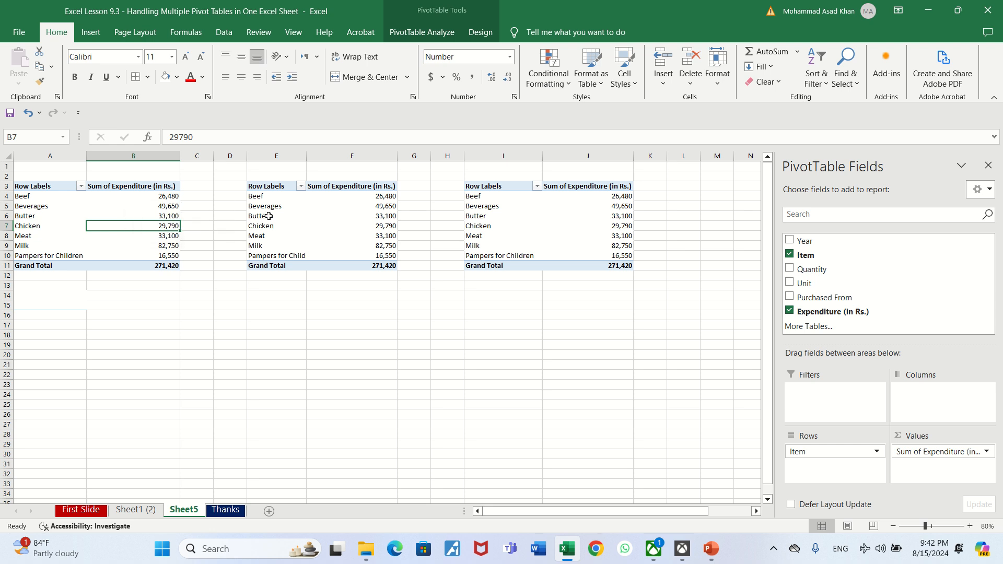
left_click(288, 205)
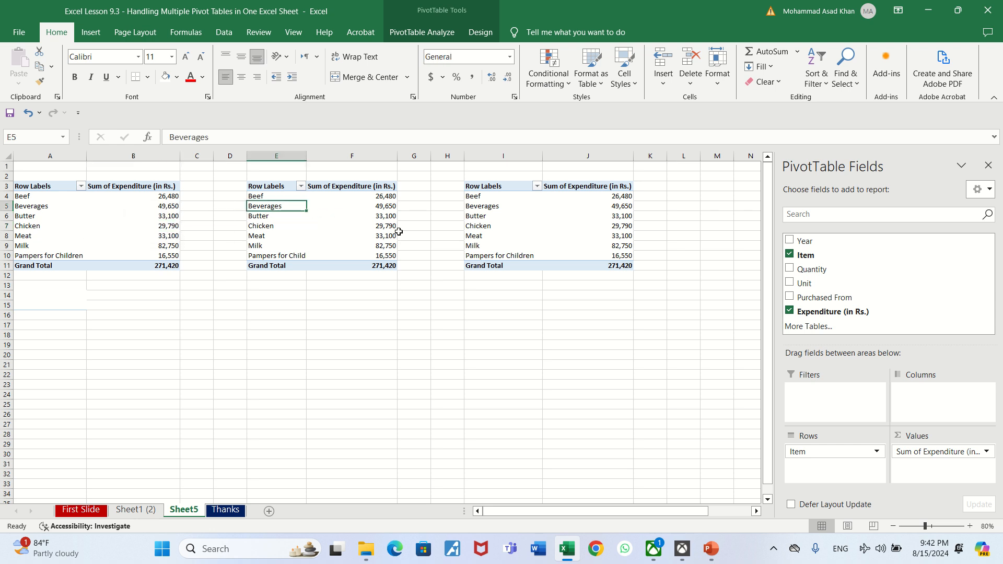
left_click(789, 255)
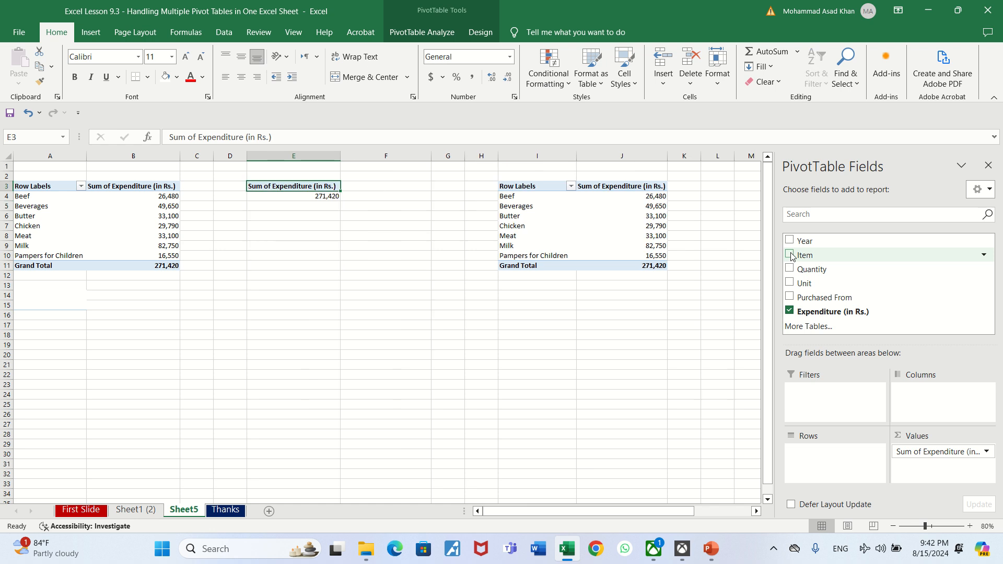
left_click(790, 312)
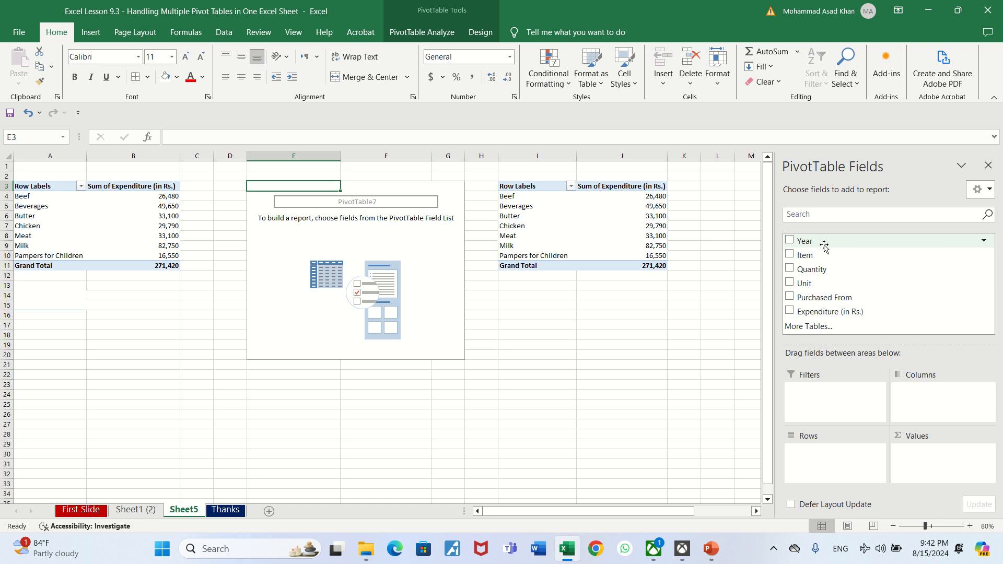
Build the second pivot table with Year and Purchased From as rows and Expenditure (in Rs.) as values
left_click_drag(824, 241, 823, 451)
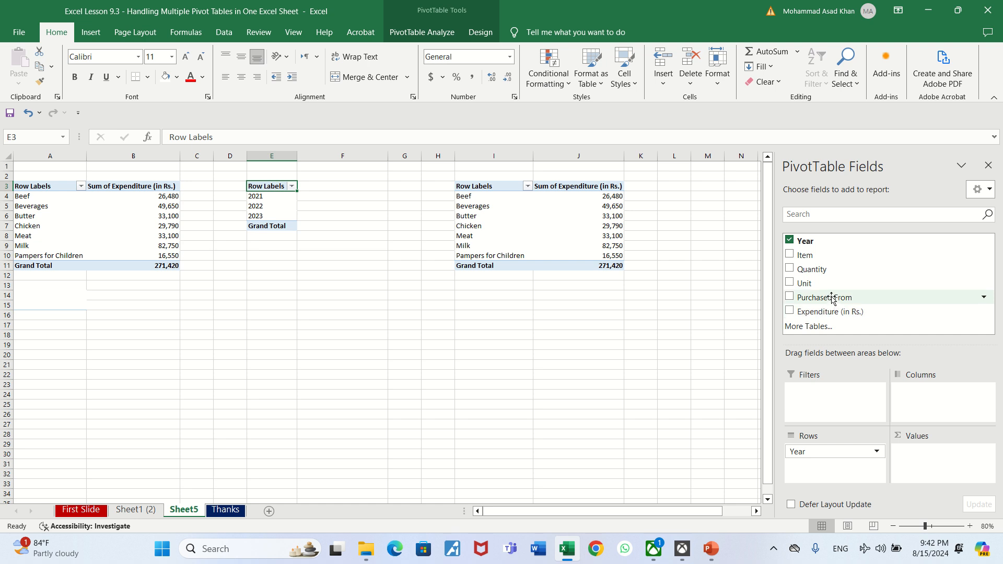
mouse_move(831, 298)
left_mouse_down()
mouse_move(853, 399)
mouse_move(839, 440)
mouse_move(847, 473)
left_mouse_up()
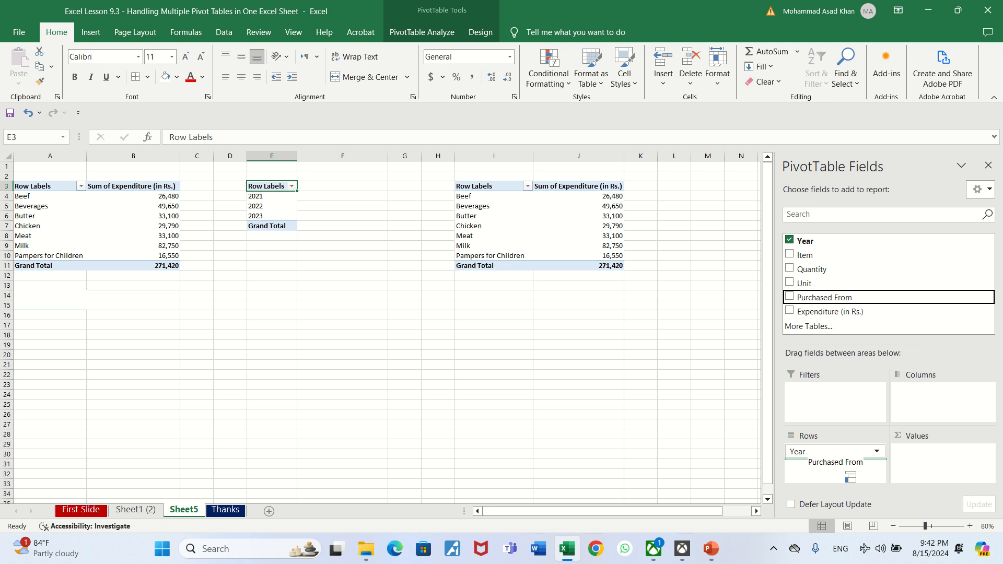
left_click_drag(847, 473, 835, 463)
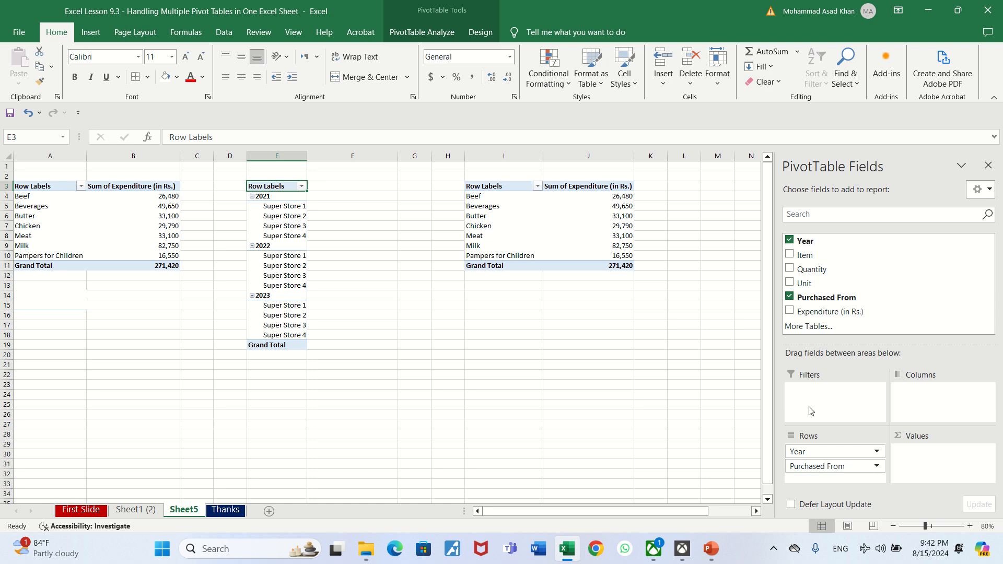
left_click_drag(839, 311, 943, 470)
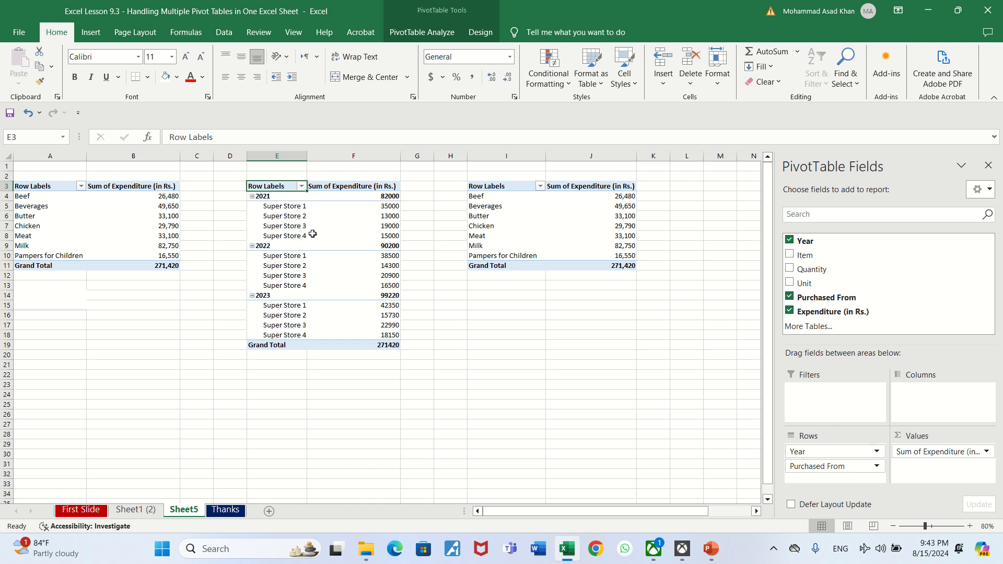
Review the 2021 Super Store rows and their expenditure amounts in the second pivot table
left_click(321, 205)
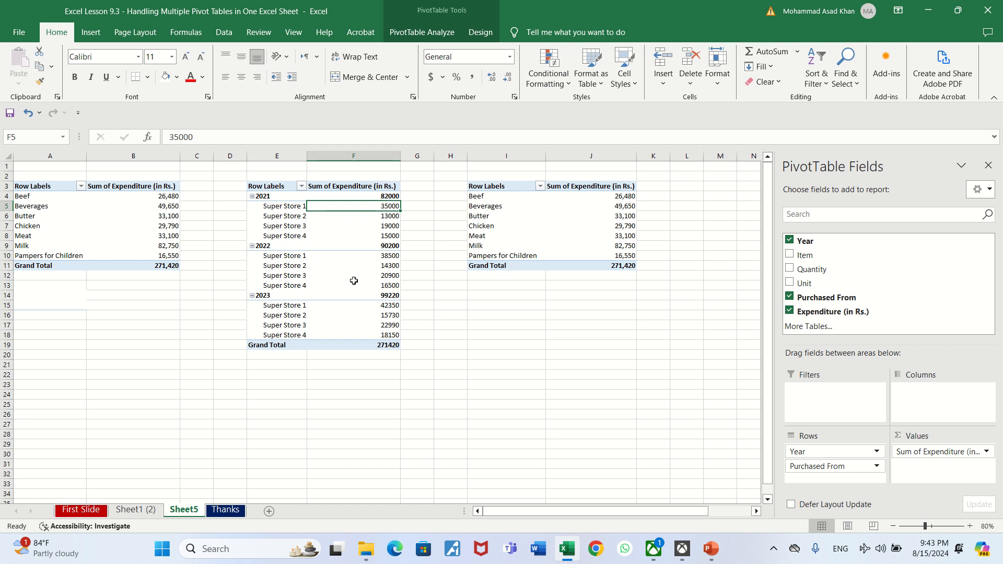
key("Down")
key("Down")
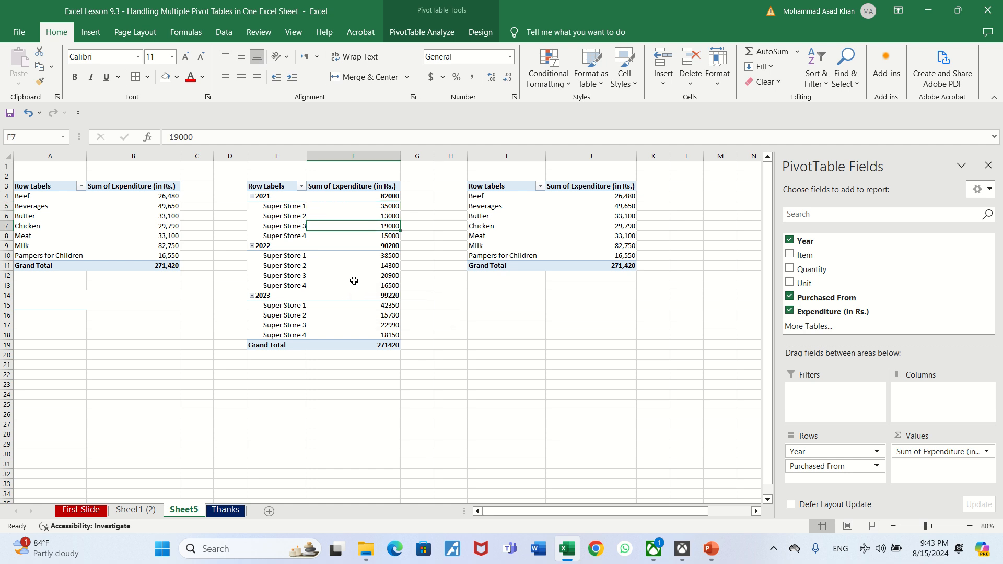
key("Up")
key("Up")
key("Left")
key("Left")
key("Right")
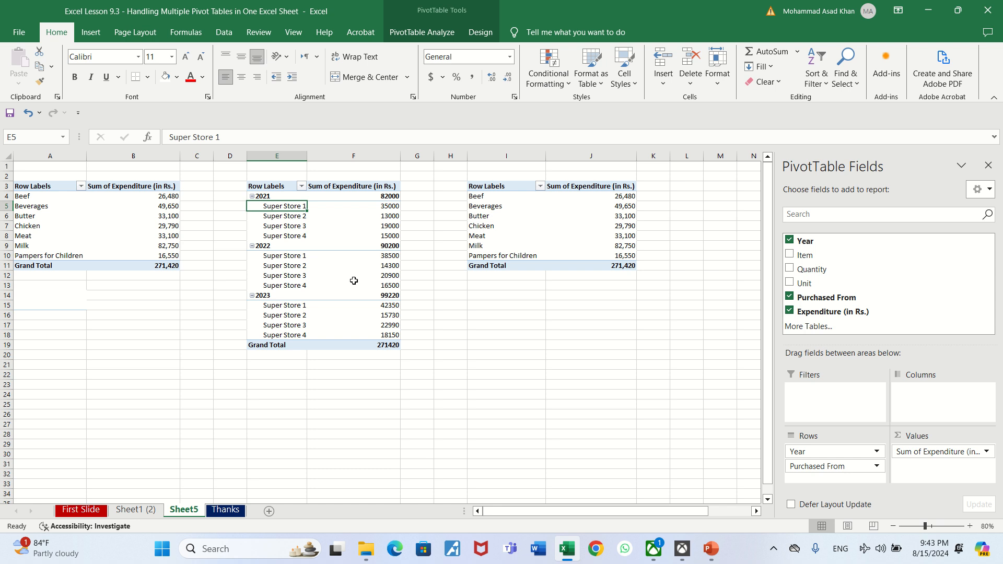
Sort the second pivot table's yearly expenditure totals from largest to smallest
left_click(374, 196)
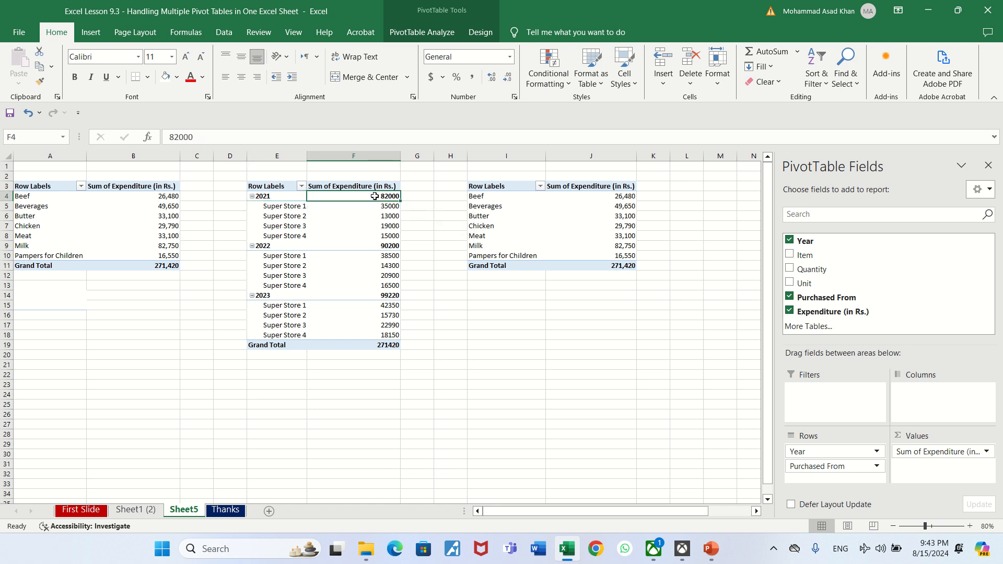
right_click(375, 198)
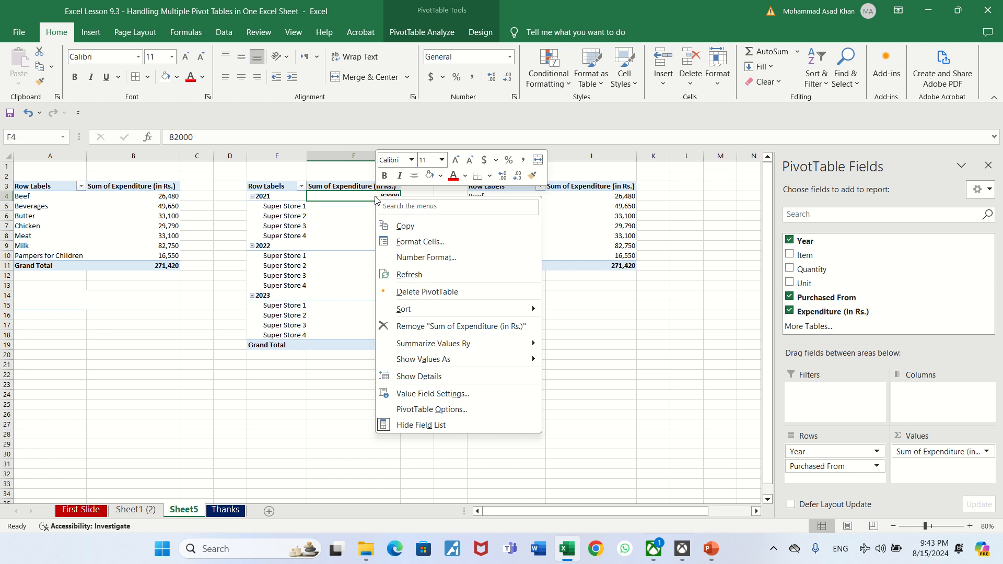
mouse_move(444, 311)
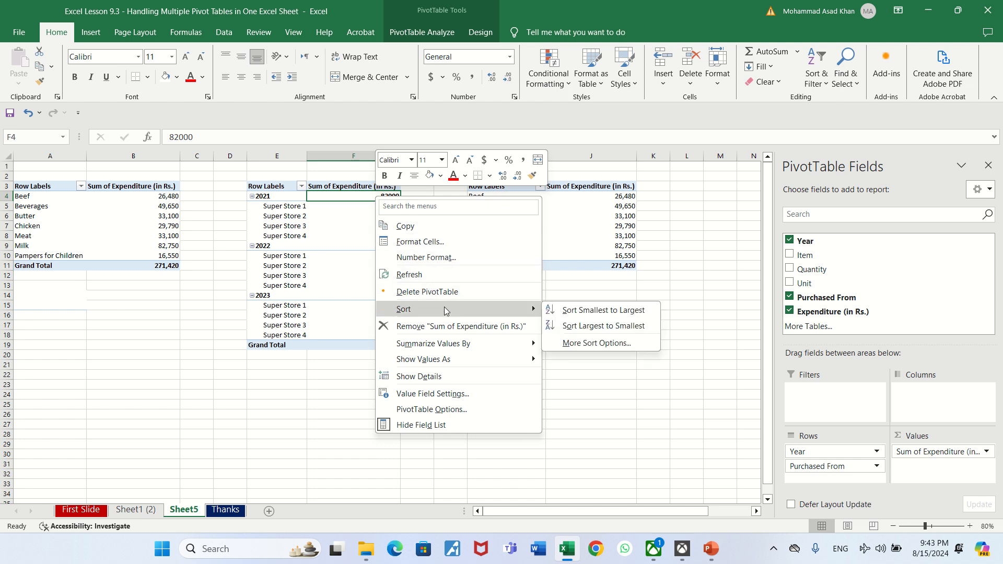
left_click(569, 327)
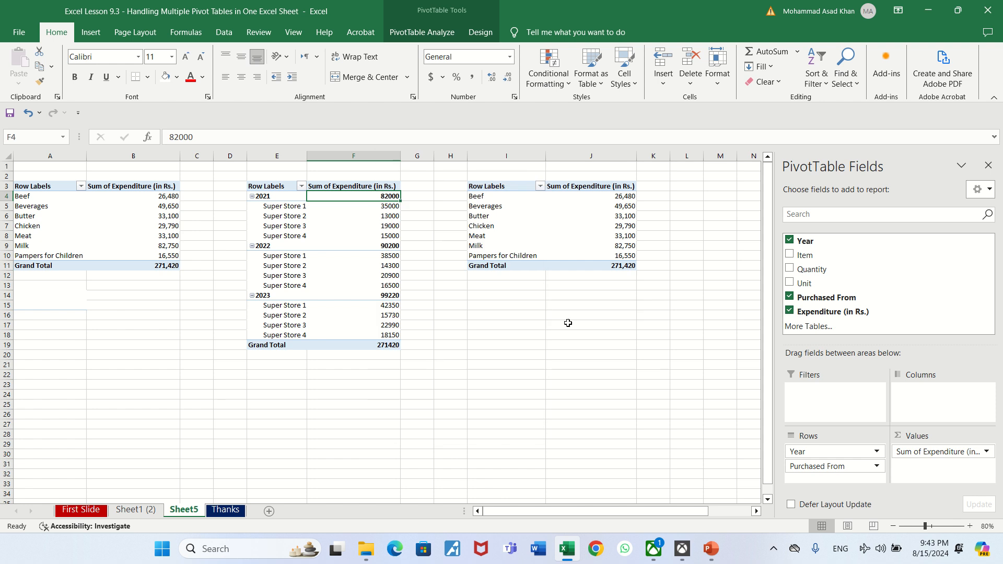
Format the second pivot table's expenditure values as Number with the 1000 separator and 0 decimal places
right_click(369, 198)
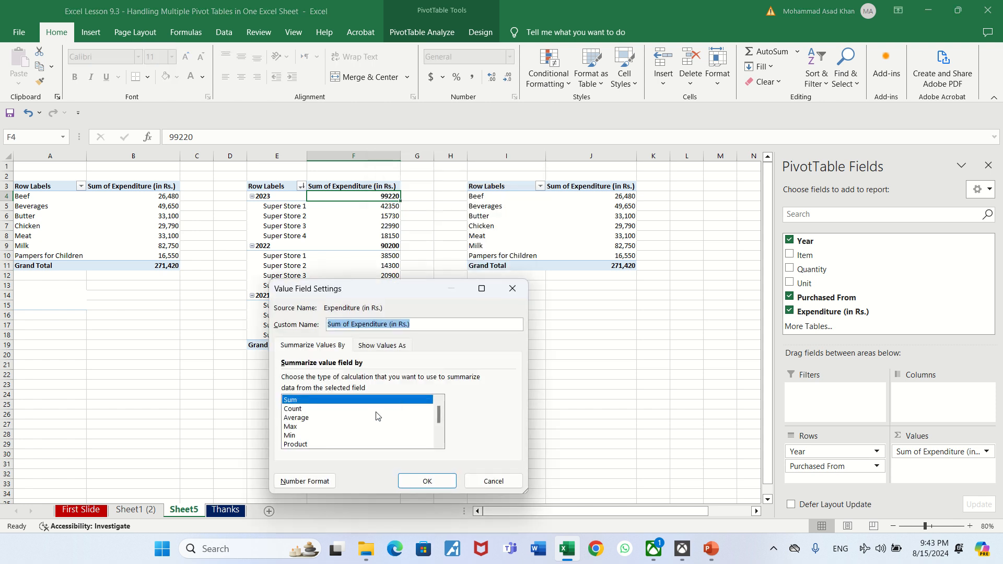
left_click(294, 481)
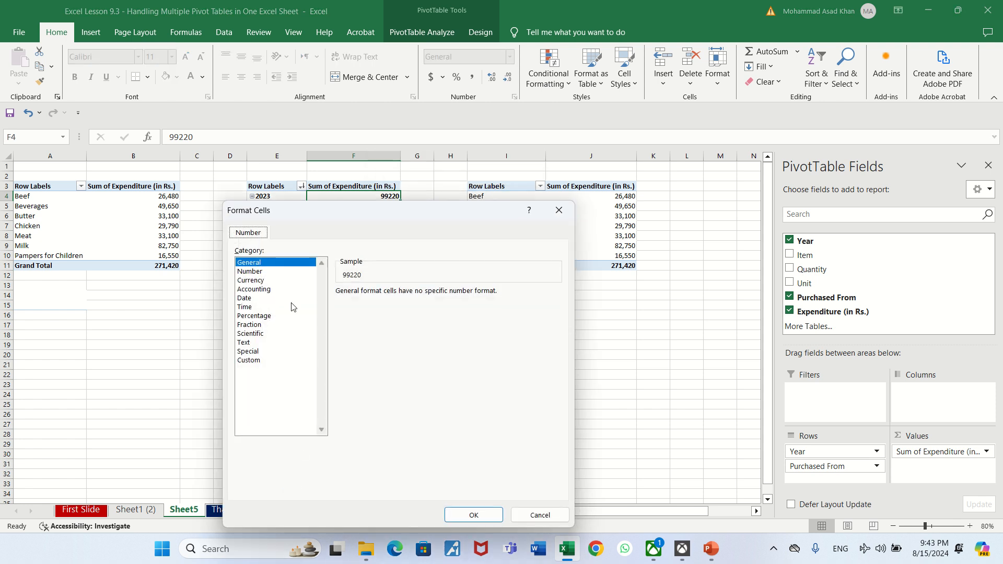
left_click(270, 272)
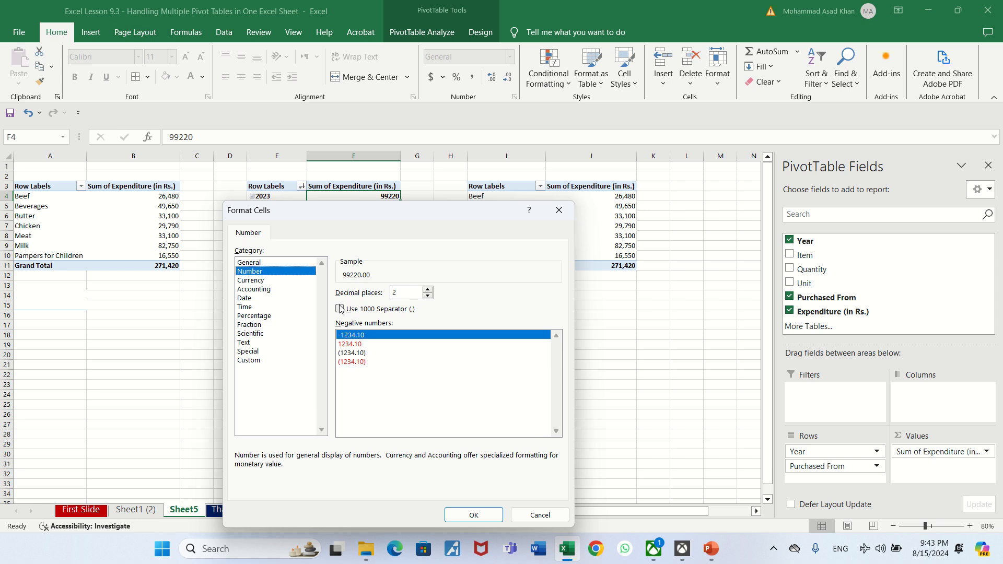
left_click(340, 309)
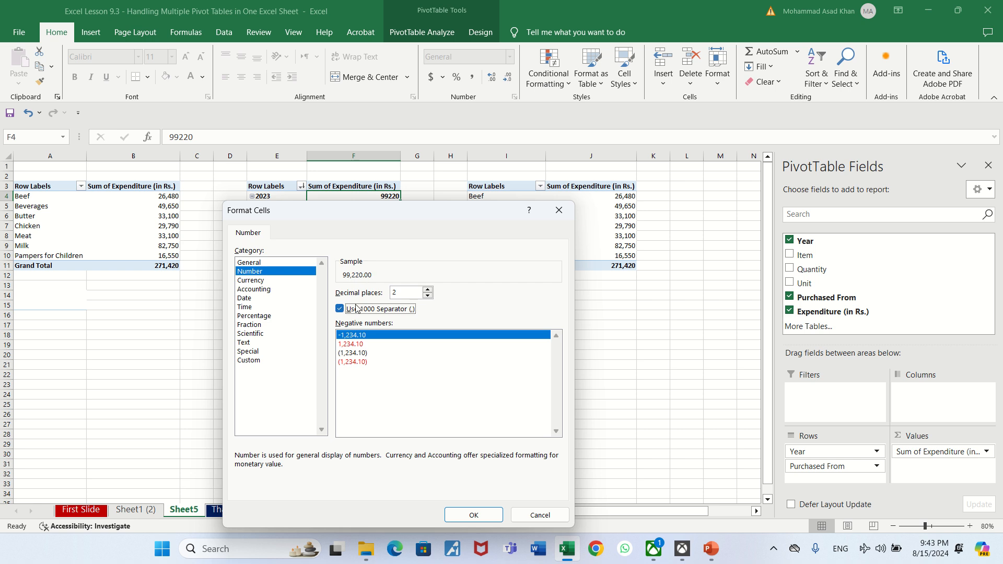
left_click(428, 296)
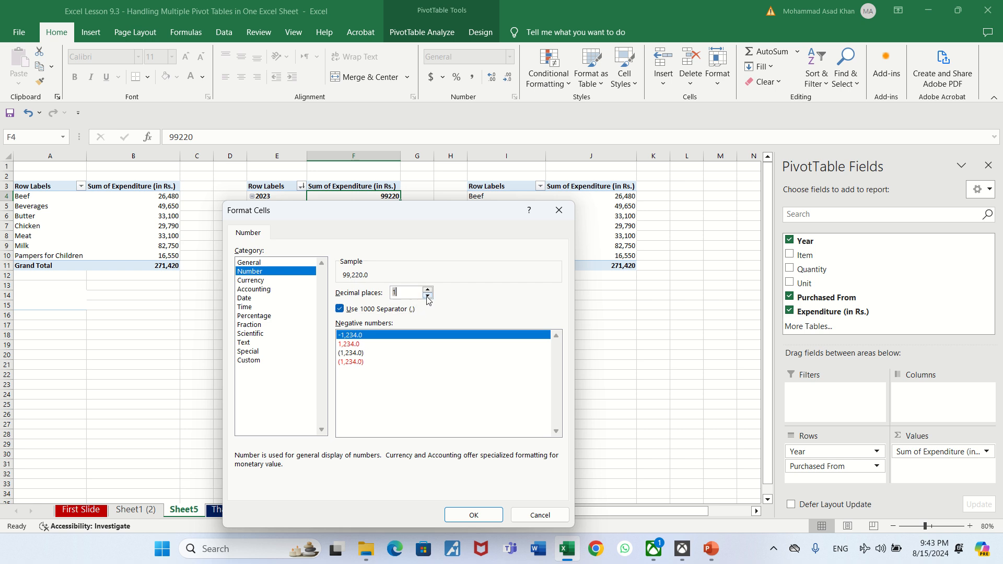
left_click(474, 516)
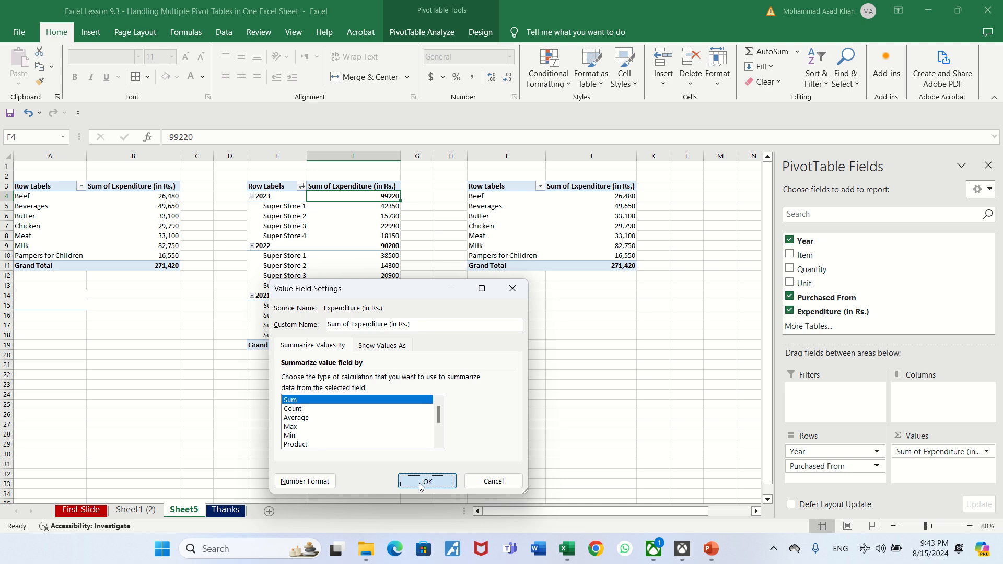
left_click(426, 479)
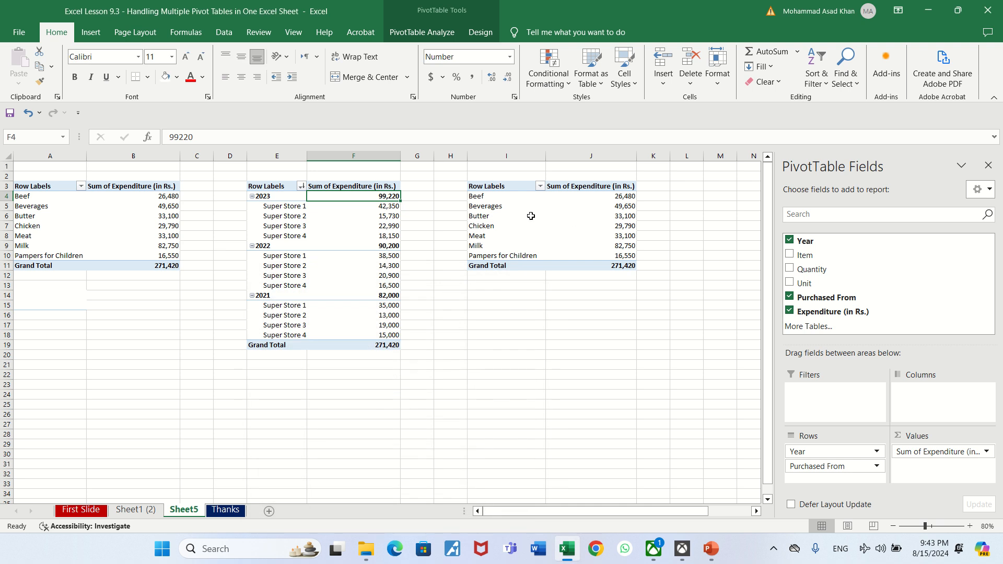
Add Year below Item in the rows and Quantity to the values of the third pivot table, starting at I3
left_click(511, 197)
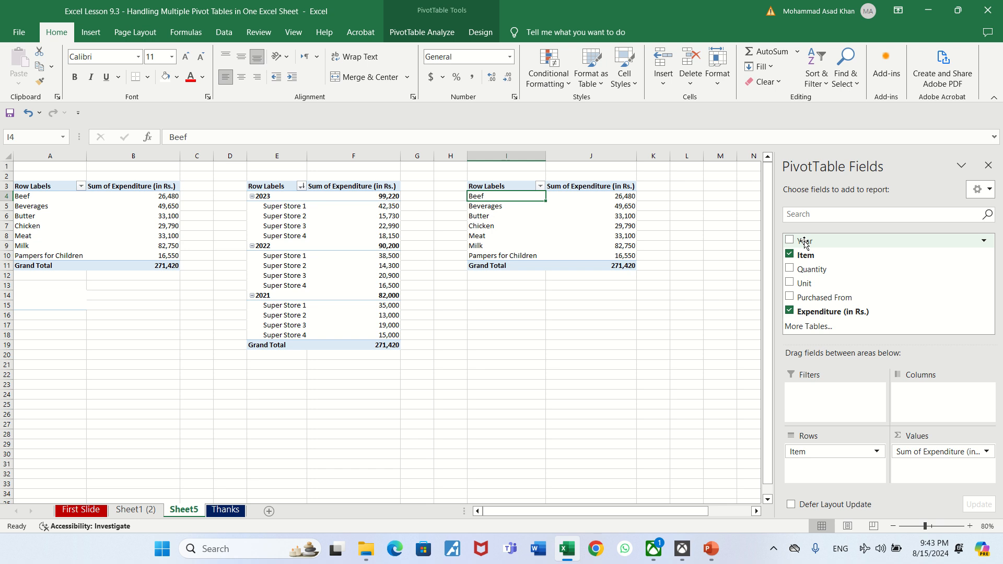
left_click_drag(804, 241, 832, 468)
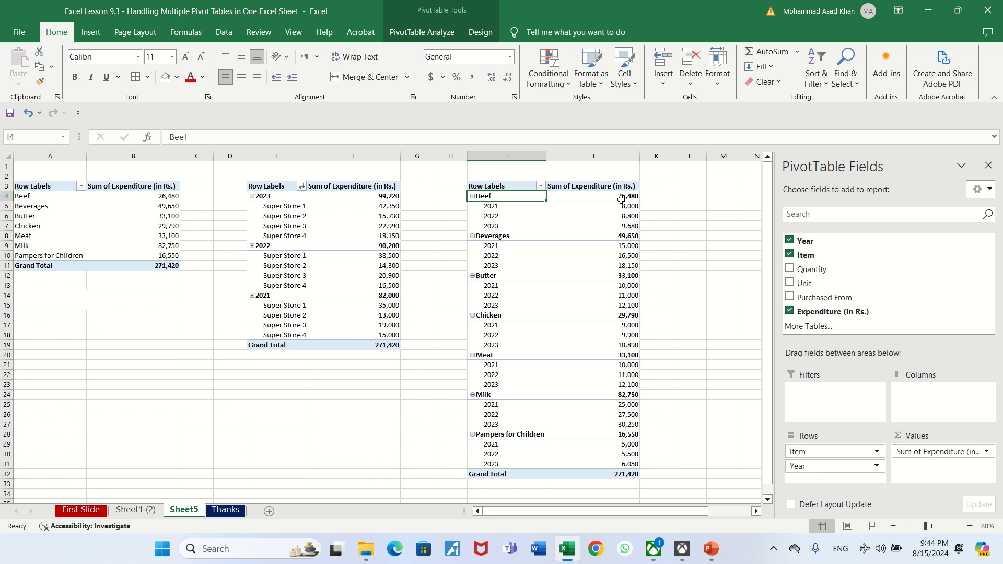
left_click(595, 197)
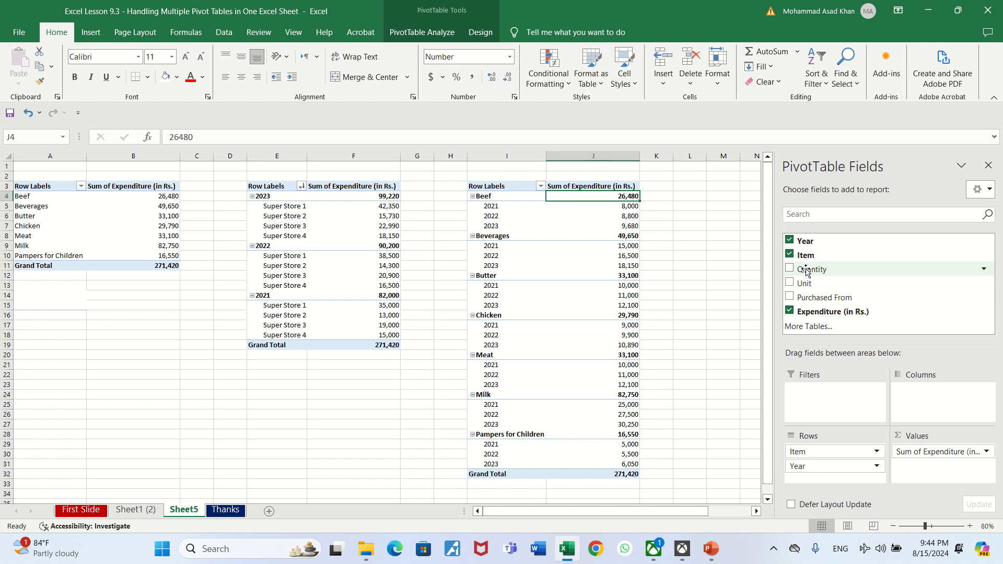
left_click_drag(806, 271, 939, 465)
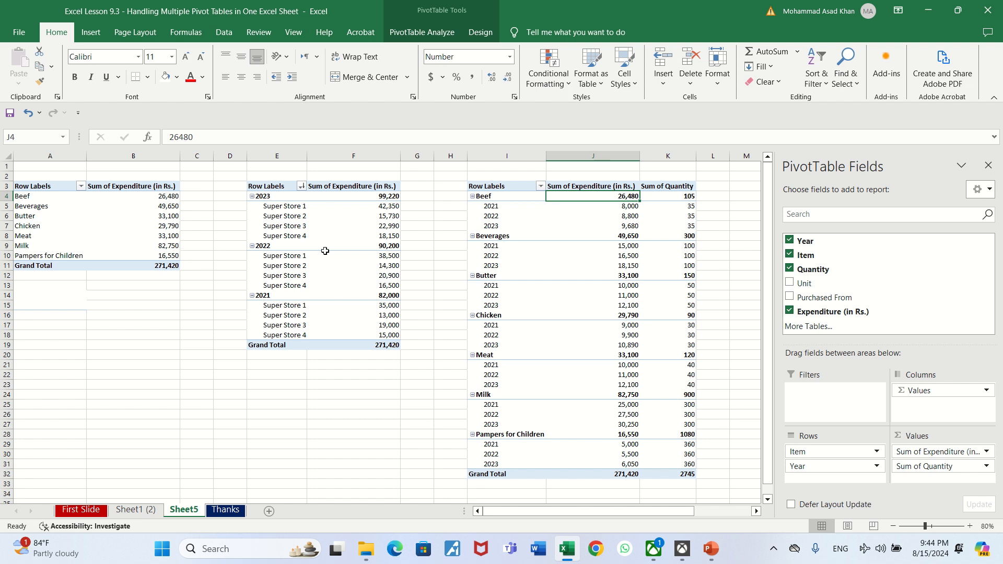
Copy the entire second pivot table, range E3:F19
mouse_move(157, 226)
left_click(276, 191)
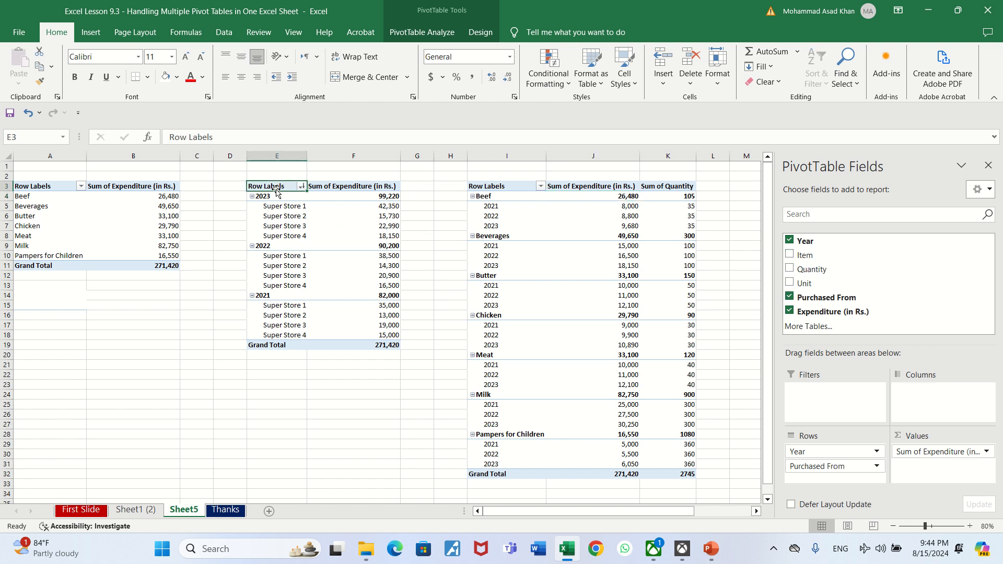
key("shift+Right")
key("shift+Down")
key("shift+Down")
key("shift+Down")
key("shift+Down")
key("shift+Down")
key("shift+Down")
key("shift+Down")
key("shift+Down")
key("shift+Down")
key("shift+Down")
key("shift+Down")
key("shift+Down")
key("shift+Down")
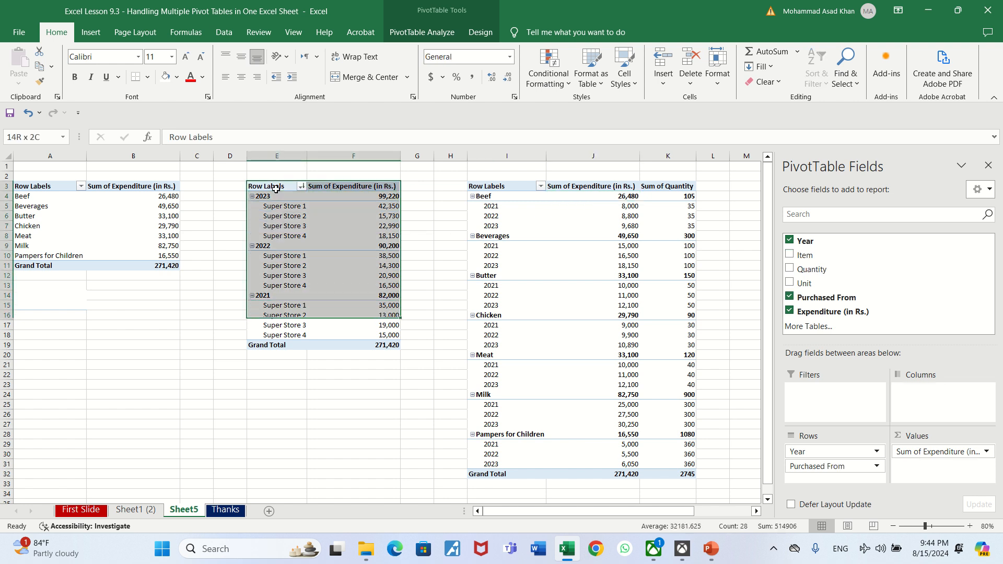
key("shift+Down")
key("shift+Down")
key("shift+Down")
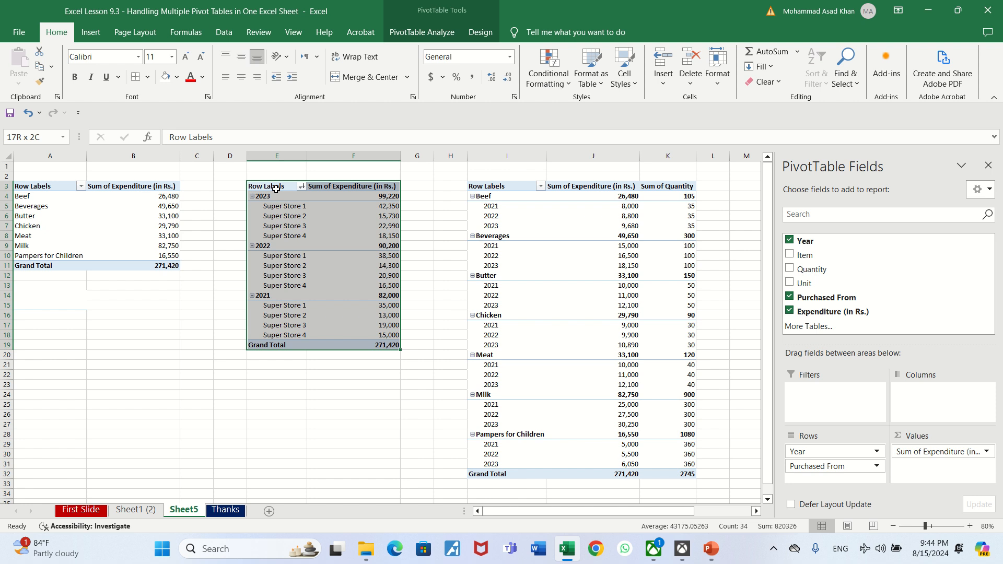
key("ctrl+c")
Try to paste the copied pivot table at cell A8, overlapping the first pivot table
key("Left")
key("Left")
key("Left")
key("Left")
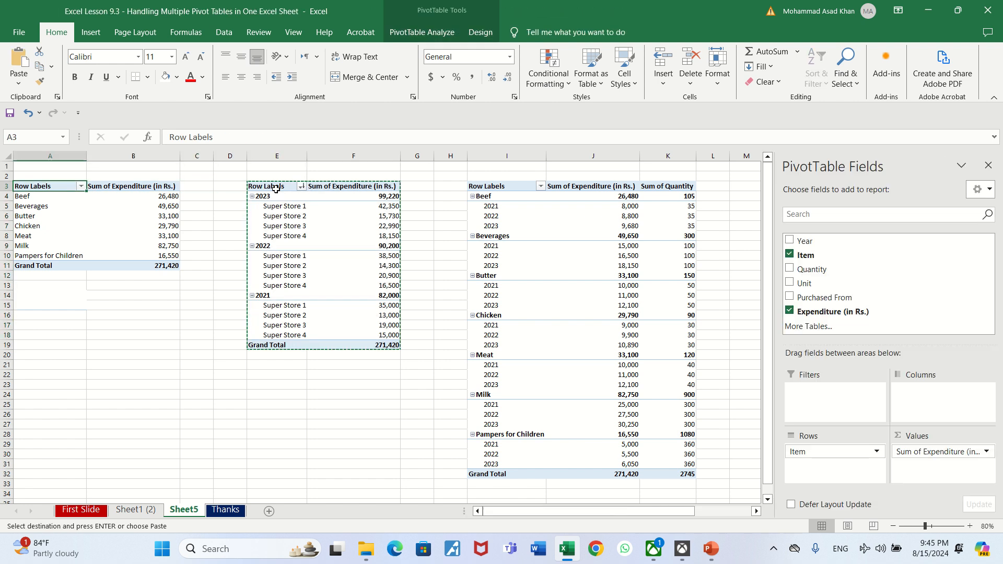
key("Down")
key("Down")
key("Down")
key("Down")
key("Down")
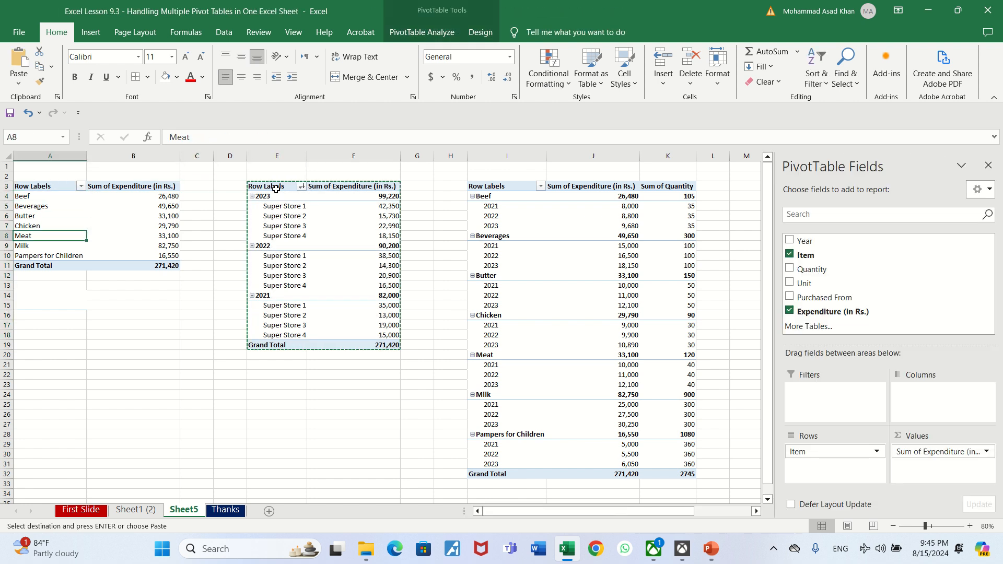
key("ctrl+v")
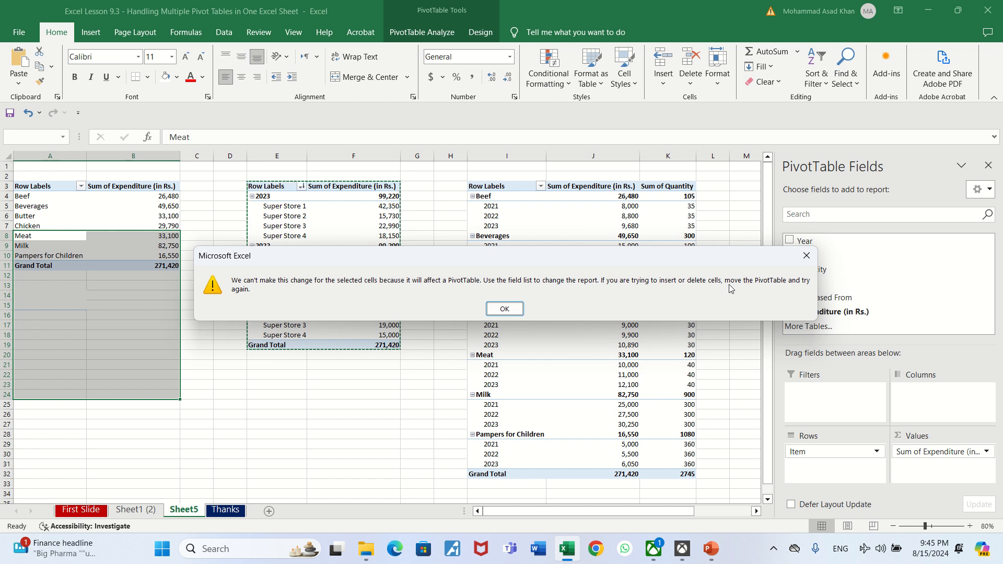
left_click(491, 307)
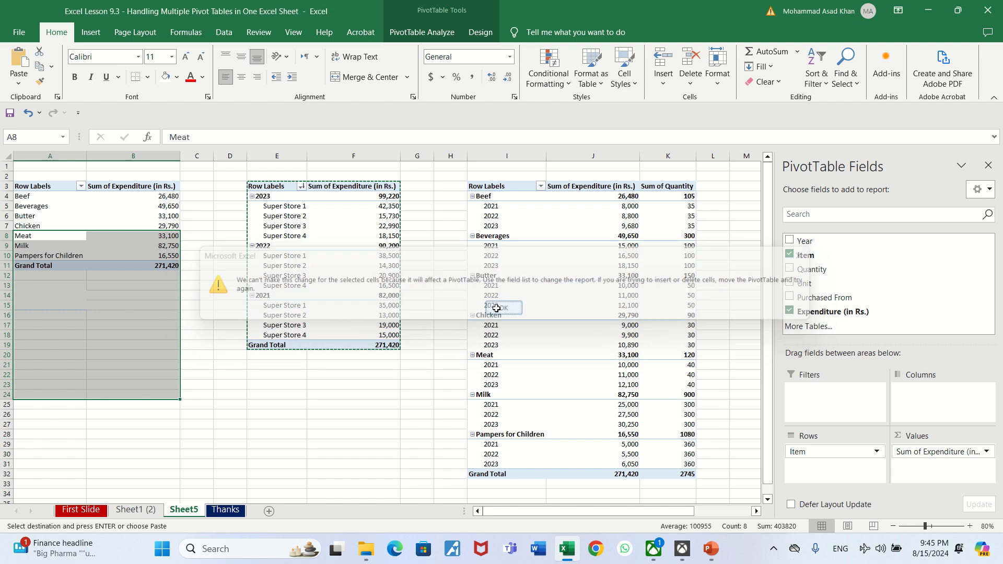
Paste the copied pivot table at cell A14, below the first pivot table
left_click(187, 267)
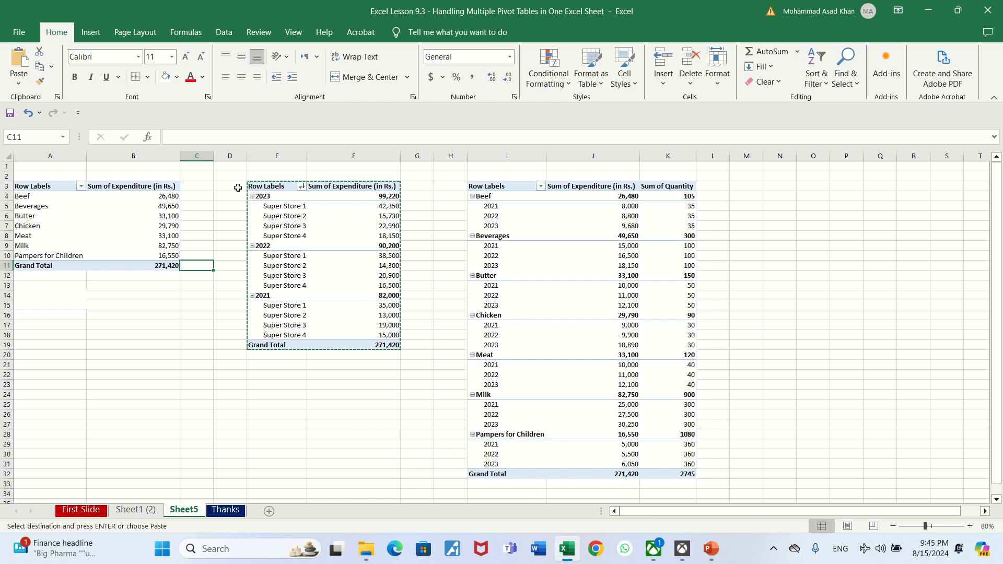
left_click(34, 295)
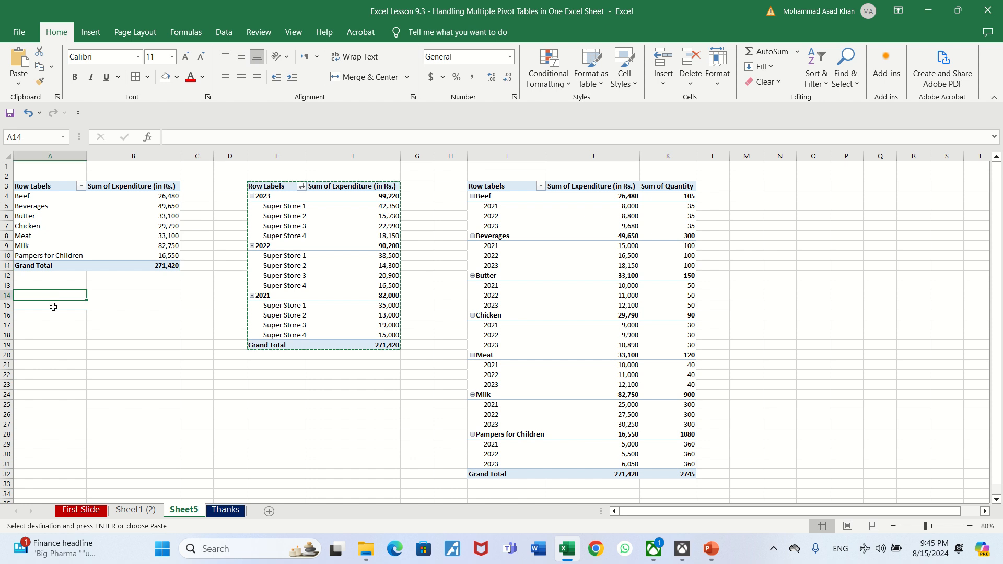
key("ctrl+v")
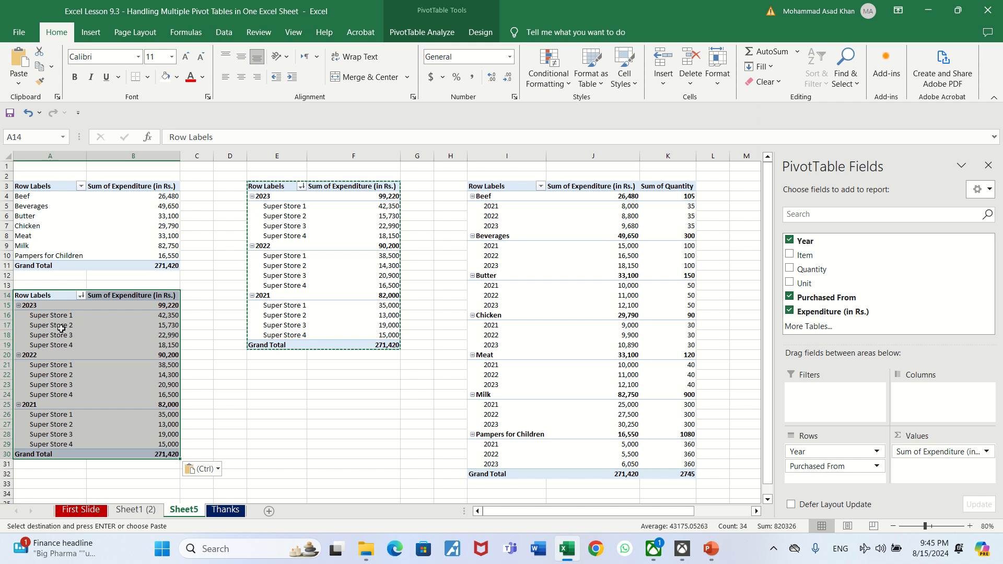
Try to add Year below Item in the rows of the first pivot table, starting at A3
left_click(48, 202)
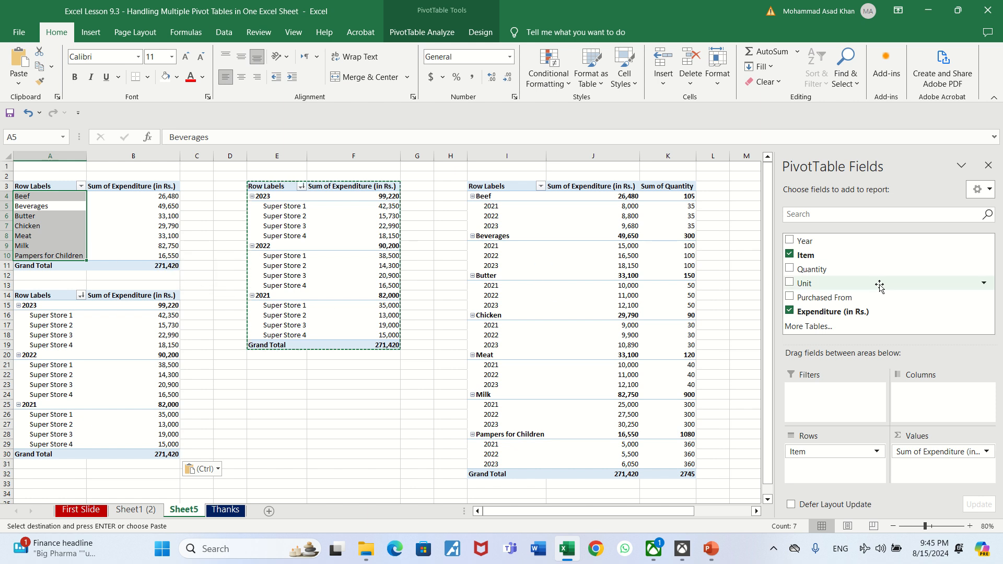
left_click_drag(817, 243, 859, 473)
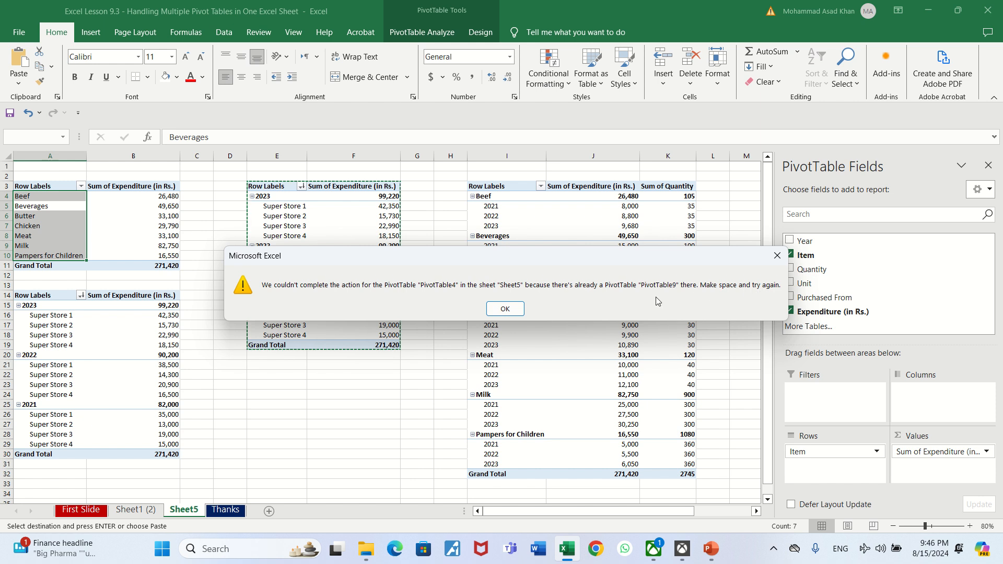
left_click(506, 309)
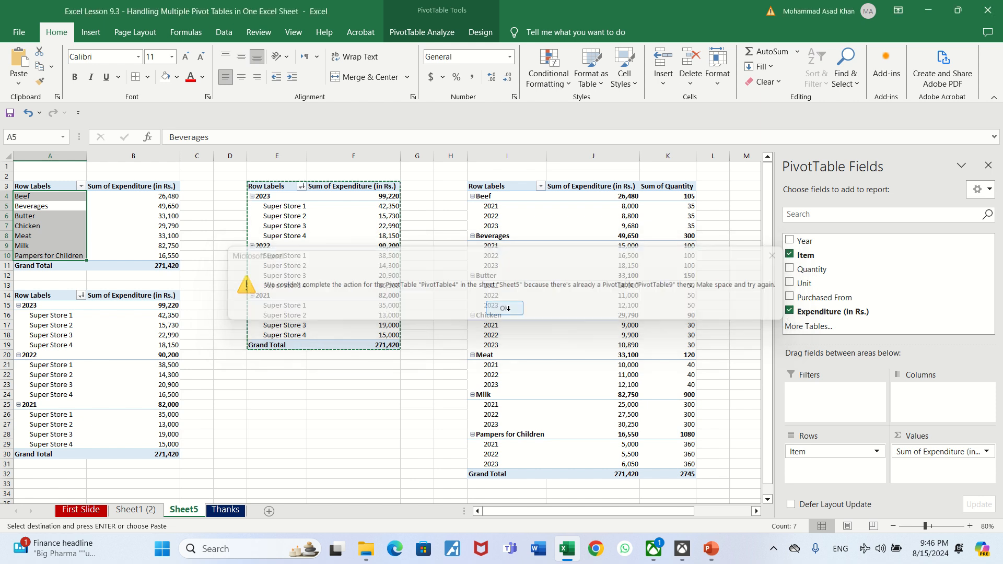
Delete the lower pivot table copy in A14:B30 beneath the first pivot table
left_click(52, 297)
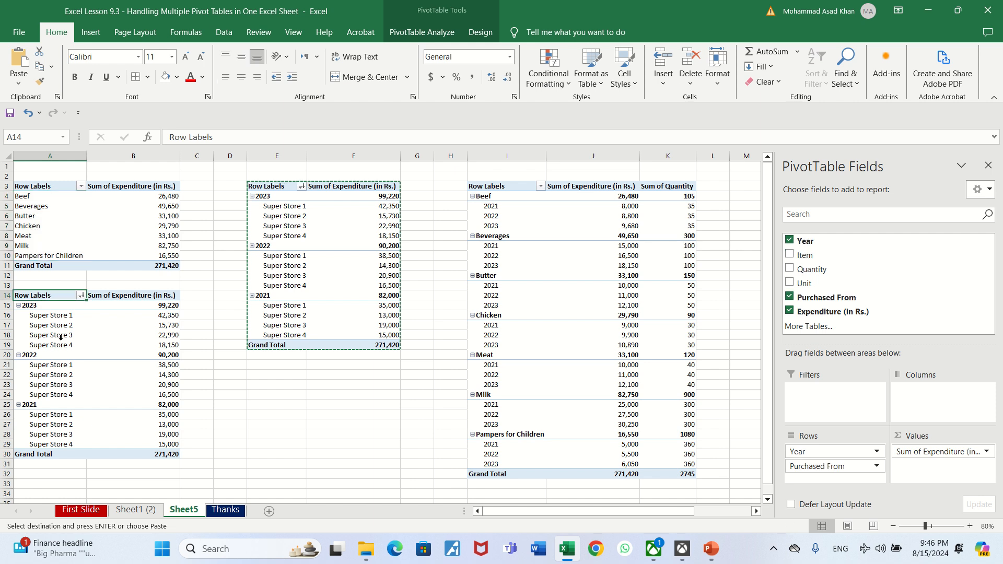
key("shift+Right")
key("shift+Down")
key("shift+Down")
key("shift+Down")
key("shift+Down")
key("shift+Down")
key("shift+Down")
key("shift+Down")
key("shift+Down")
key("shift+Down")
key("shift+Down")
key("shift+Down")
key("shift+Down")
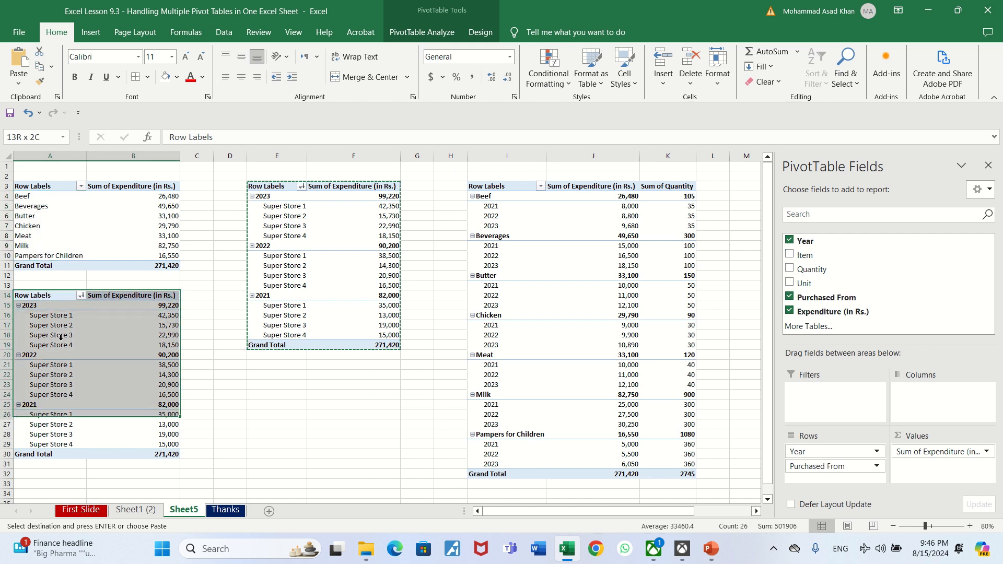
key("shift+Down")
key("shift+Down")
key("shift+Down")
key("shift+Down")
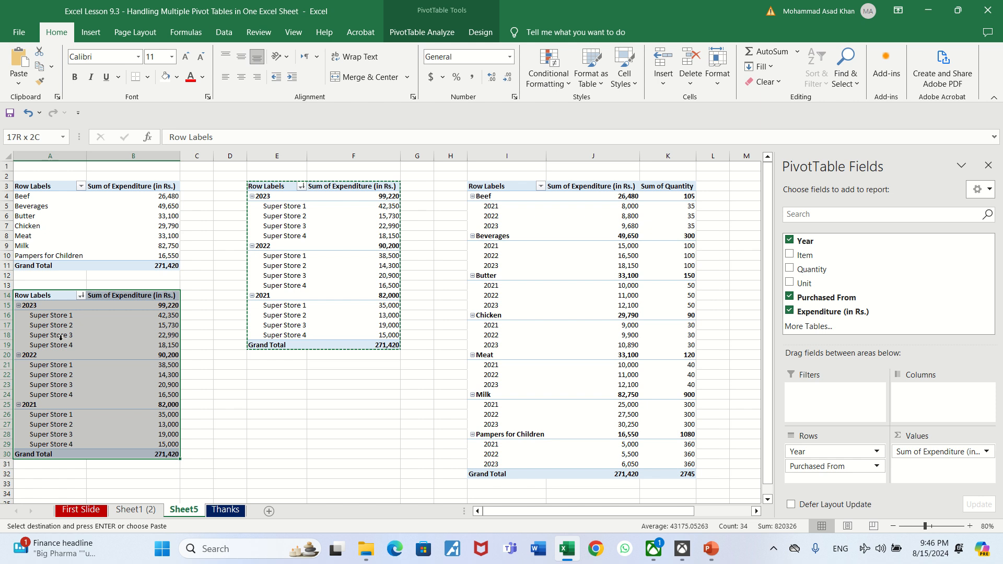
key("Delete")
key("Right")
key("Right")
key("Right")
key("Right")
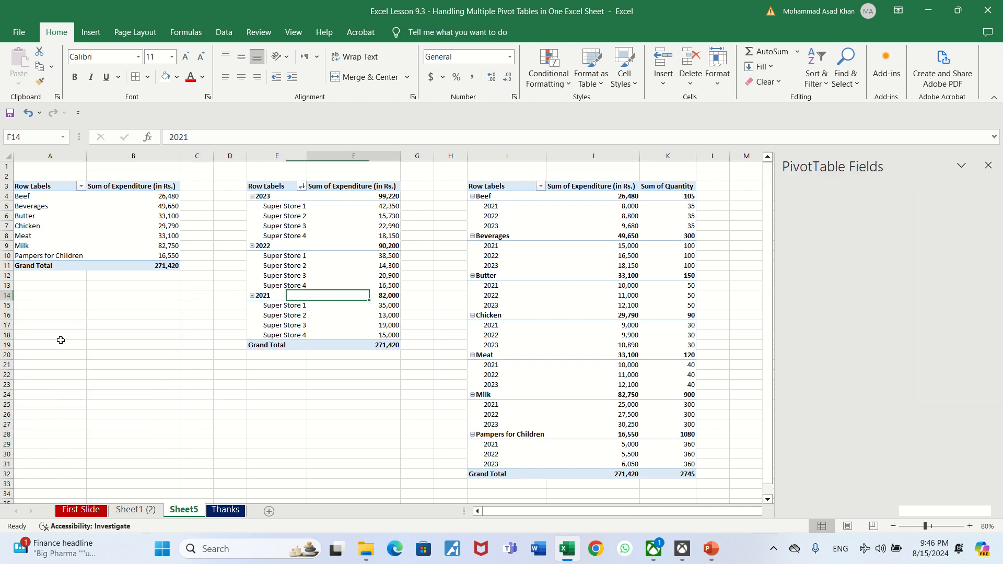
key("Down")
key("Down")
key("Down")
key("Down")
key("Down")
key("Down")
key("Down")
key("Down")
key("Down")
key("Down")
key("Down")
key("Down")
key("Down")
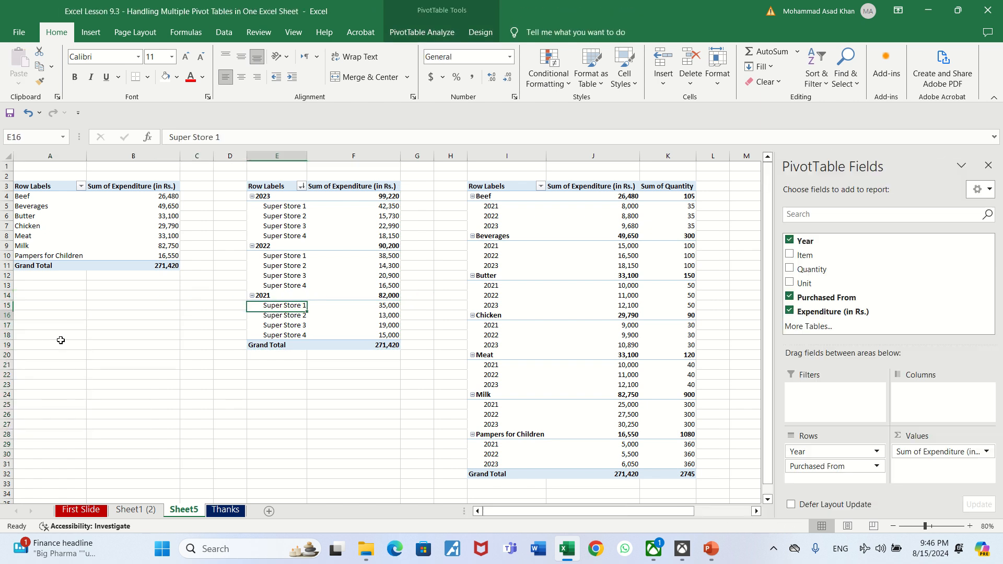
key("Up")
key("Up")
key("Up")
key("Up")
key("Up")
key("Up")
key("Up")
key("Up")
key("Up")
key("Up")
key("Up")
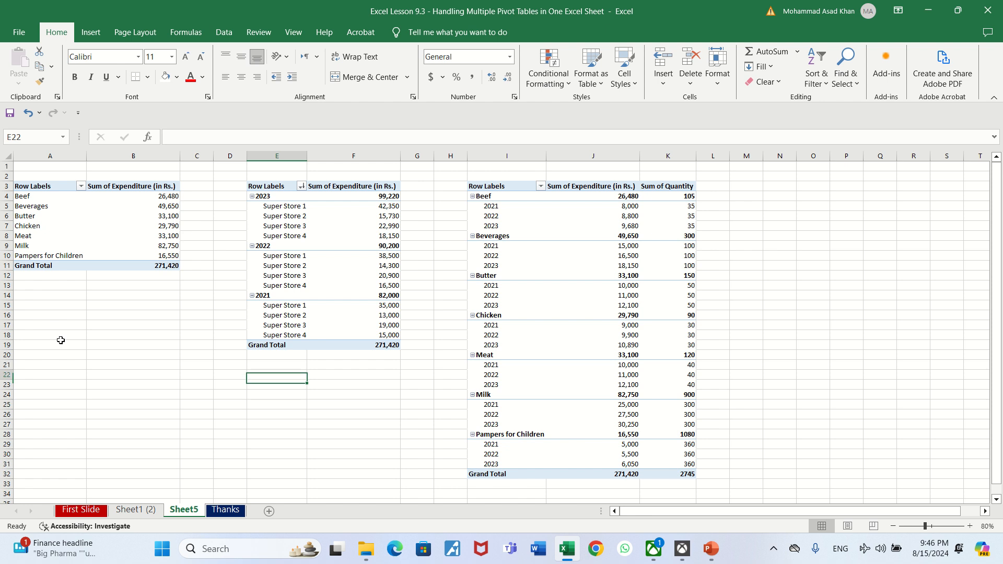
key("Right")
key("Right")
key("Right")
key("Right")
key("Left")
key("Left")
key("Left")
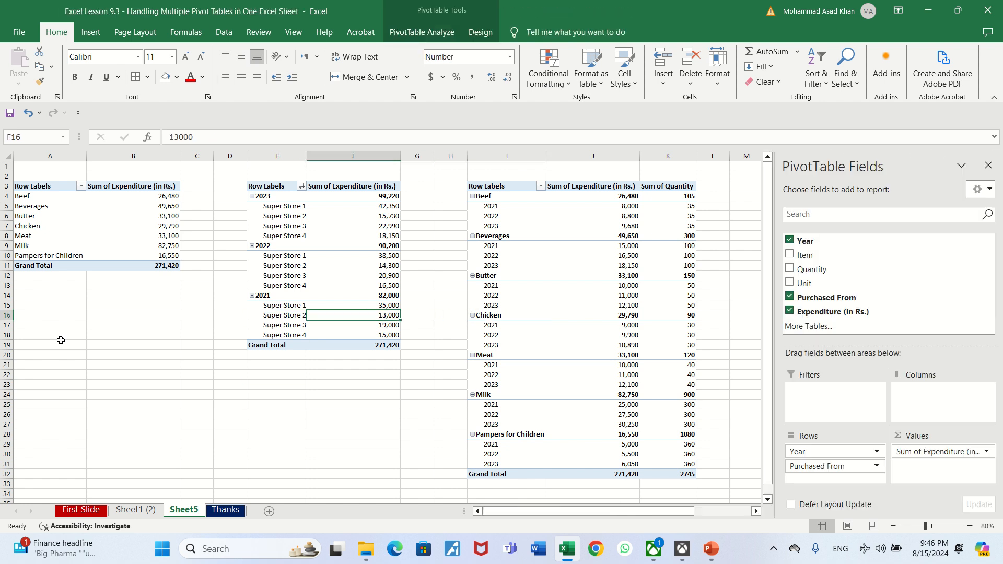
key("Up")
key("Up")
key("Up")
key("Up")
key("Up")
key("Up")
key("Up")
key("Up")
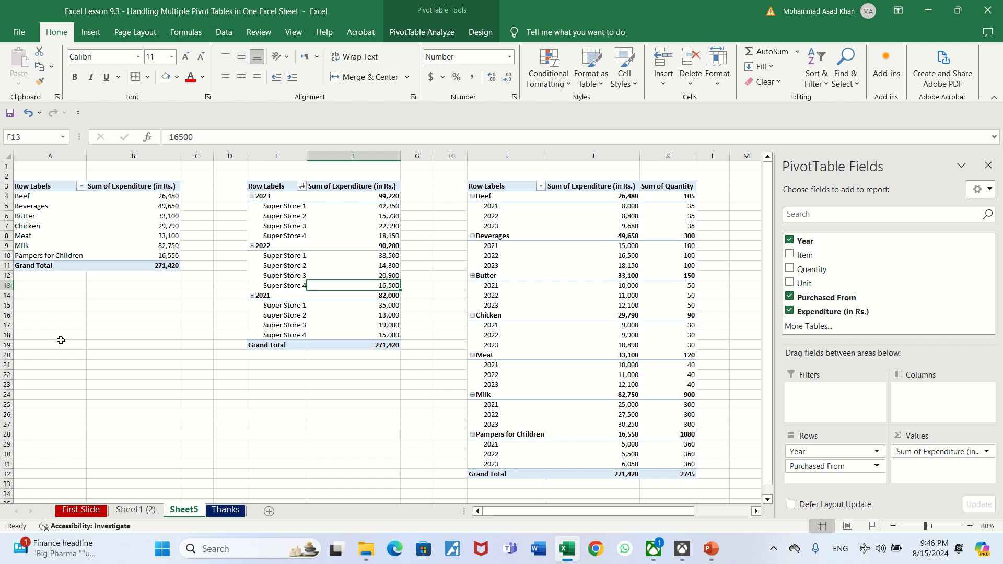
key("Left")
key("Left")
key("Left")
key("Left")
key("Left")
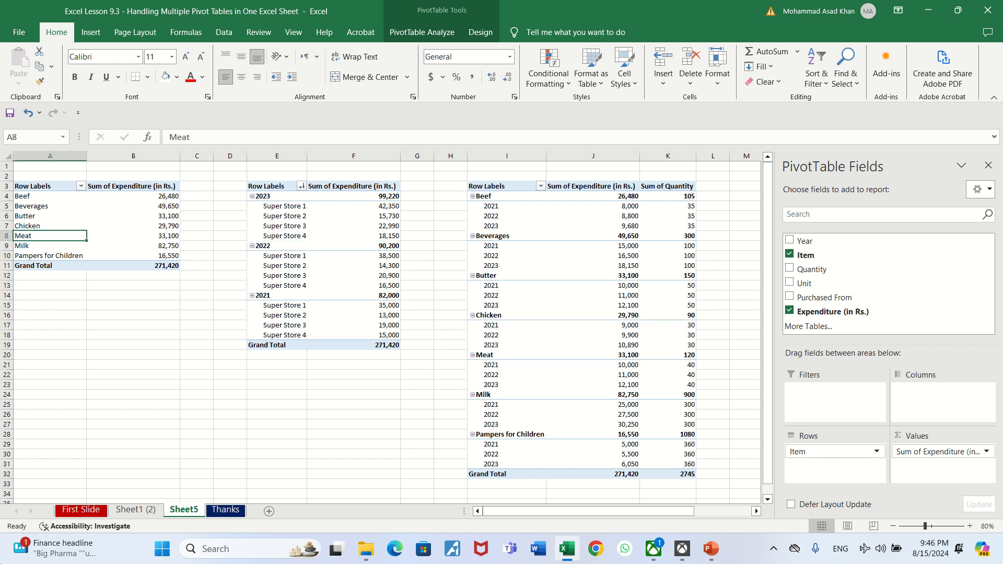
Review the source data on Sheet1 (2), and compare the expenditure grand totals of the three pivot tables on Sheet5
left_click(141, 513)
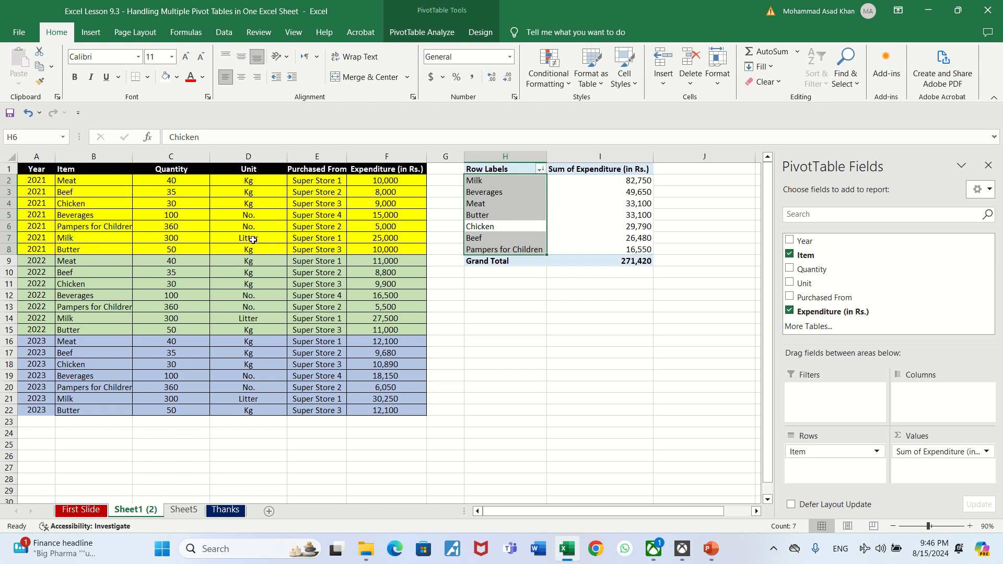
left_click(178, 512)
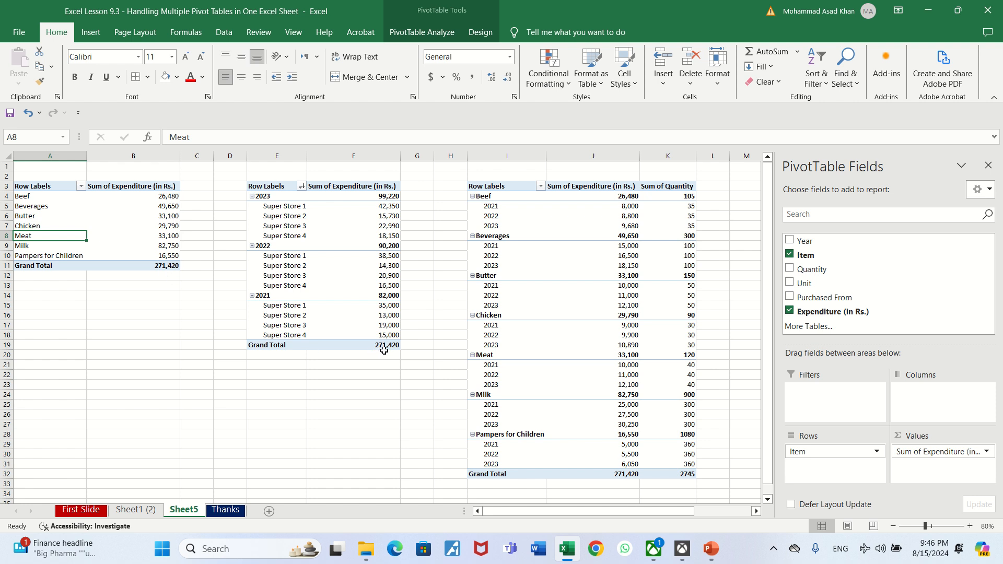
left_click(615, 473)
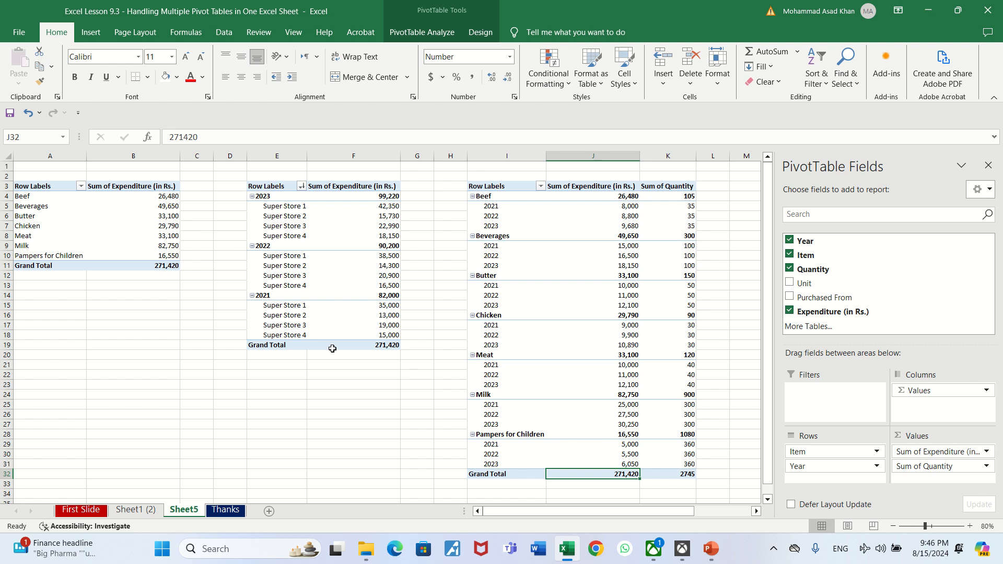
left_click(377, 345)
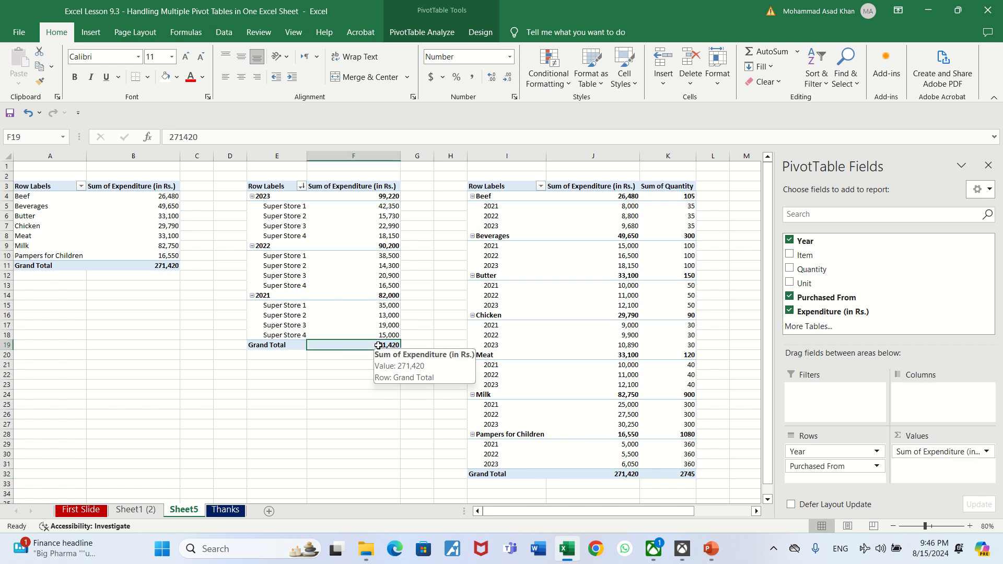
left_click(155, 267)
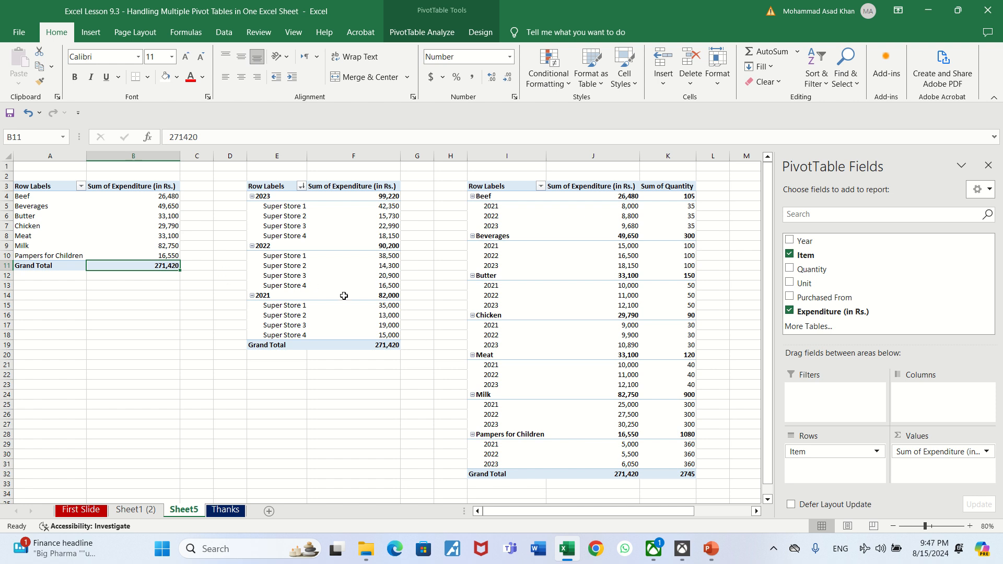
Examine the field layouts of the second and third pivot tables on Sheet5
left_click(320, 278)
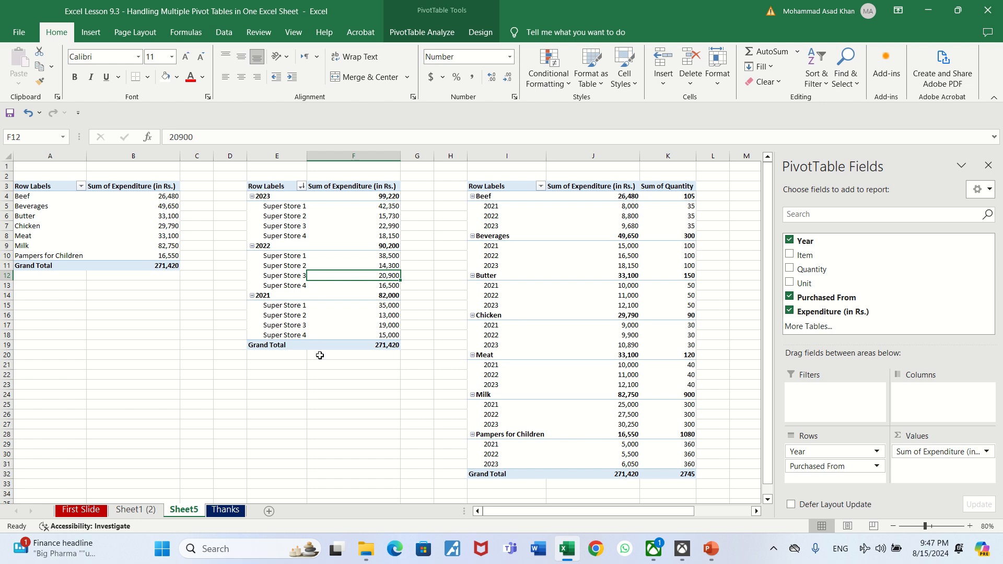
mouse_move(354, 314)
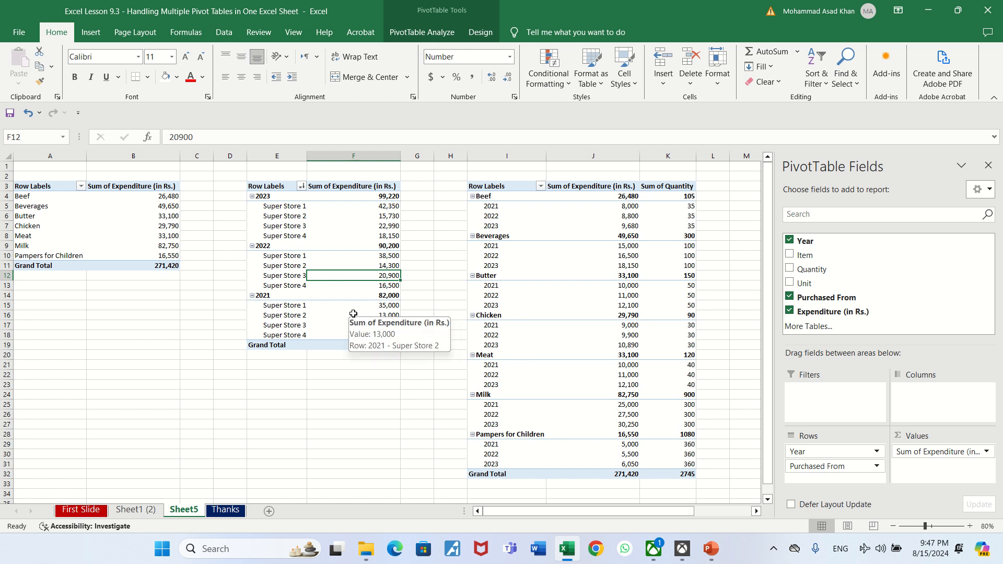
left_click(557, 344)
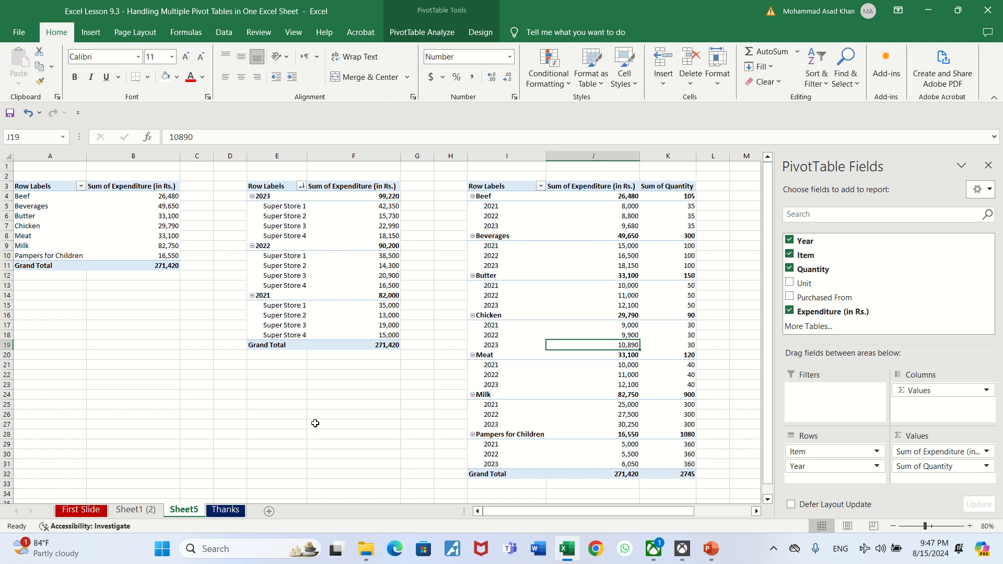
Show the closing Thanks sheet of the workbook
left_click(231, 514)
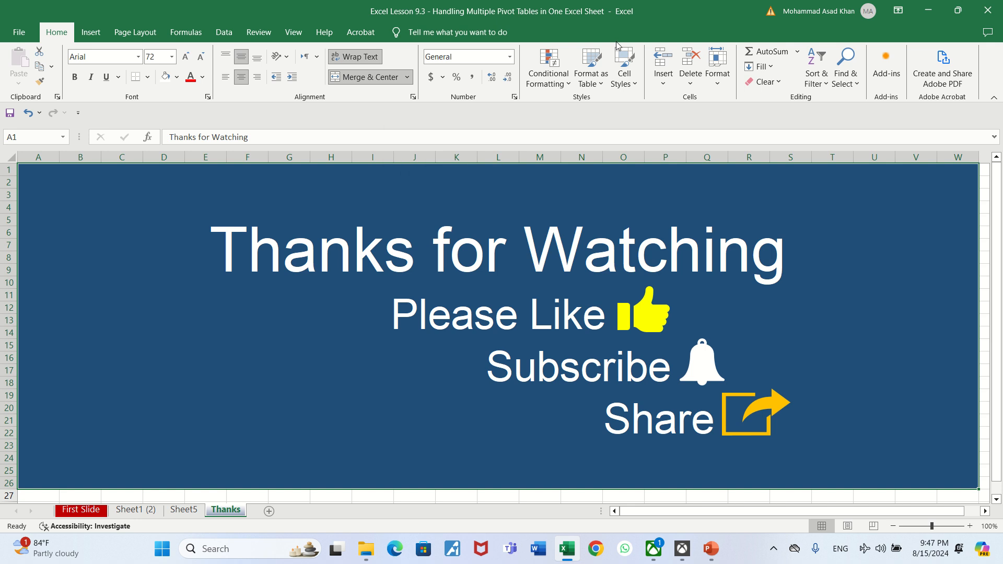
mouse_move(561, 4)
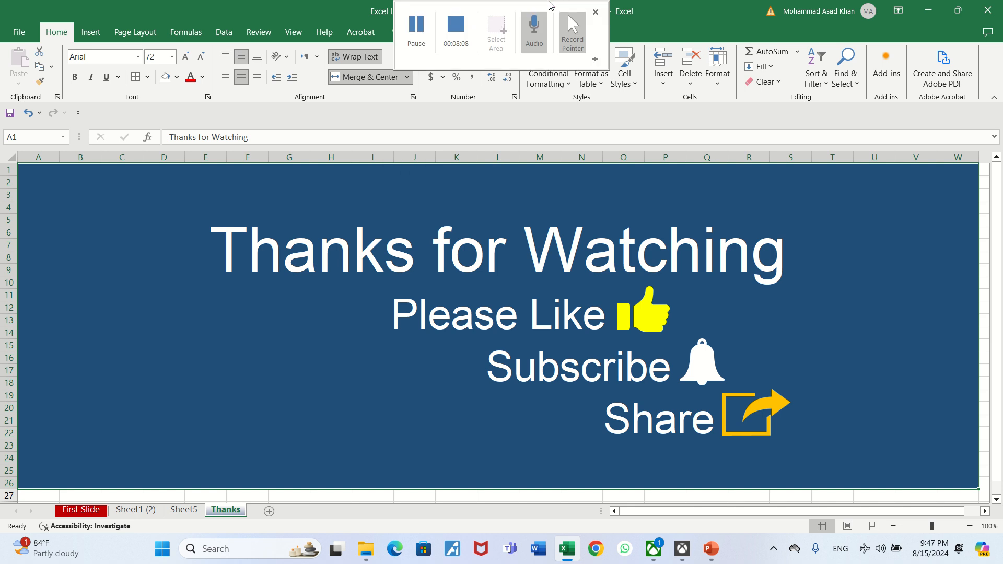